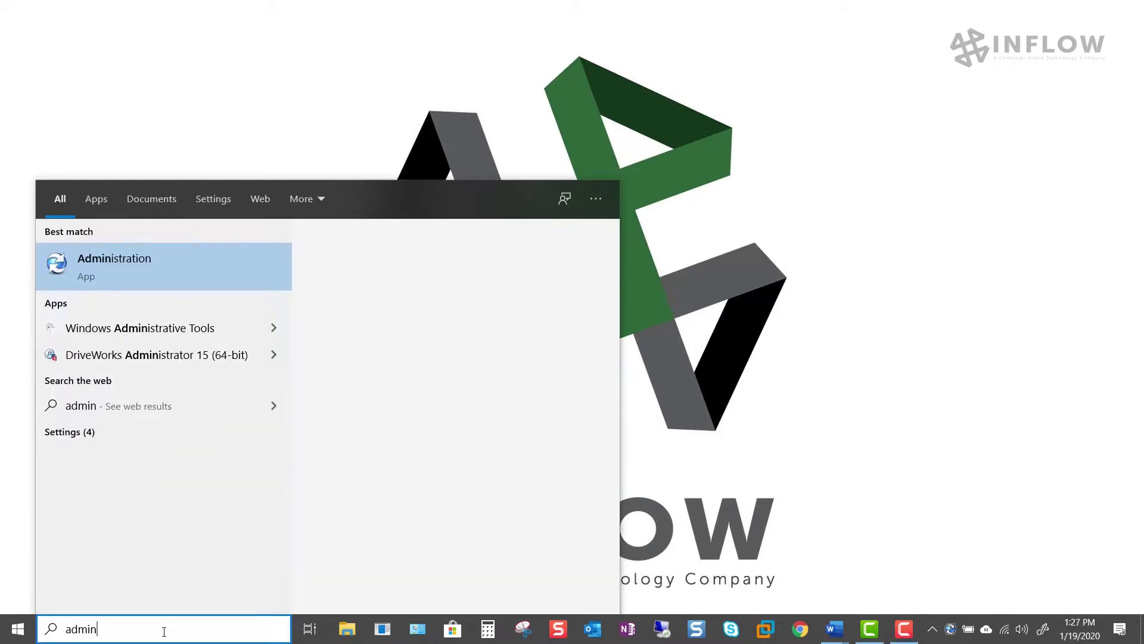
Step: Launch PDM Administration and log in to the INFLOW STANDARD vault with the login password
key("Return")
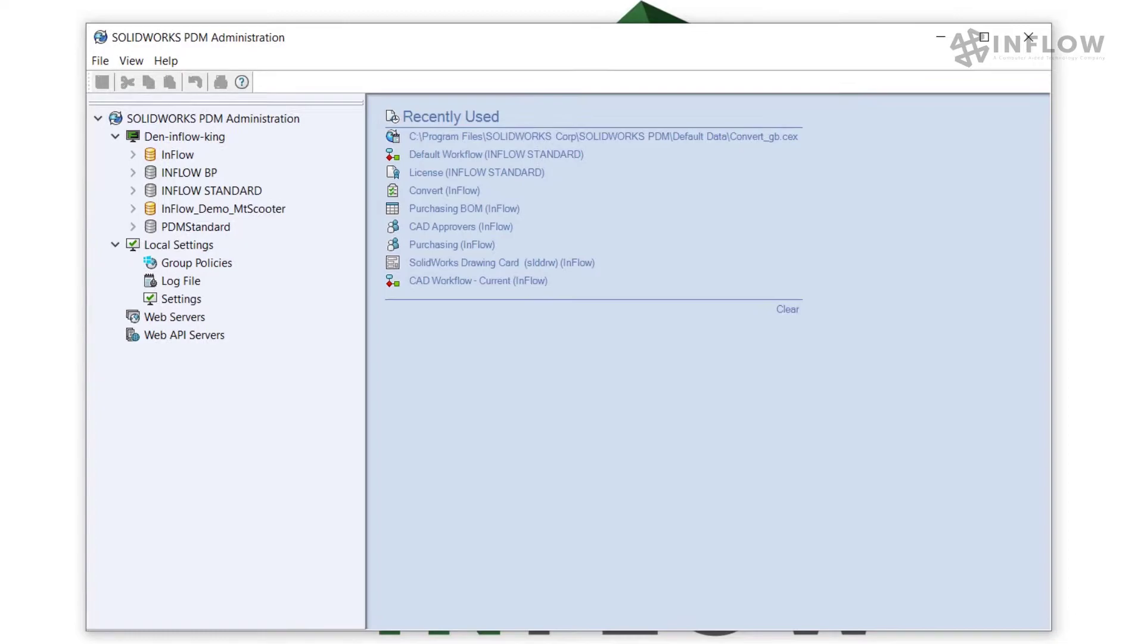
double_click(241, 189)
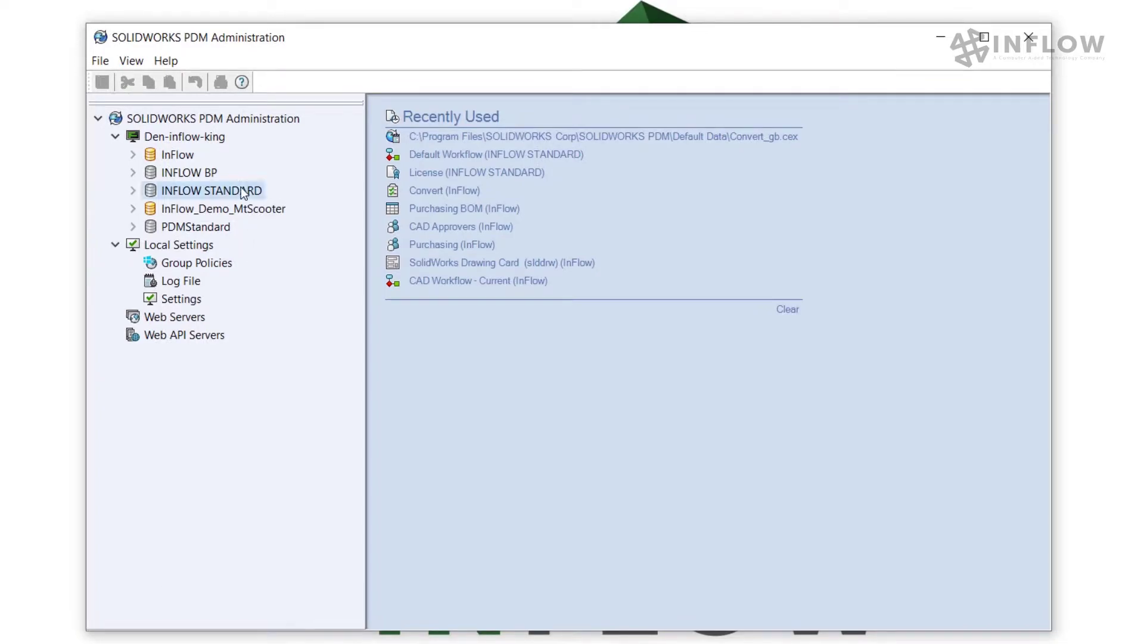
type("admin")
key("Return")
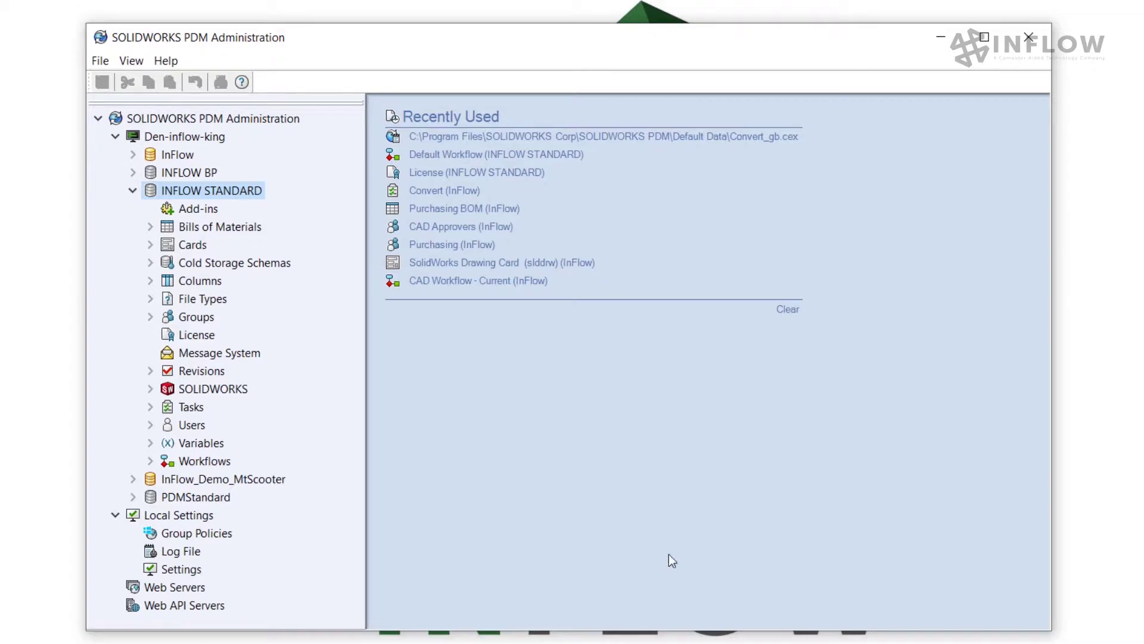
Step: Open Convert_gb.cex from C:\Program Files\SOLIDWORKS Corp\SOLIDWORKS PDM\Default Data
left_click(100, 61)
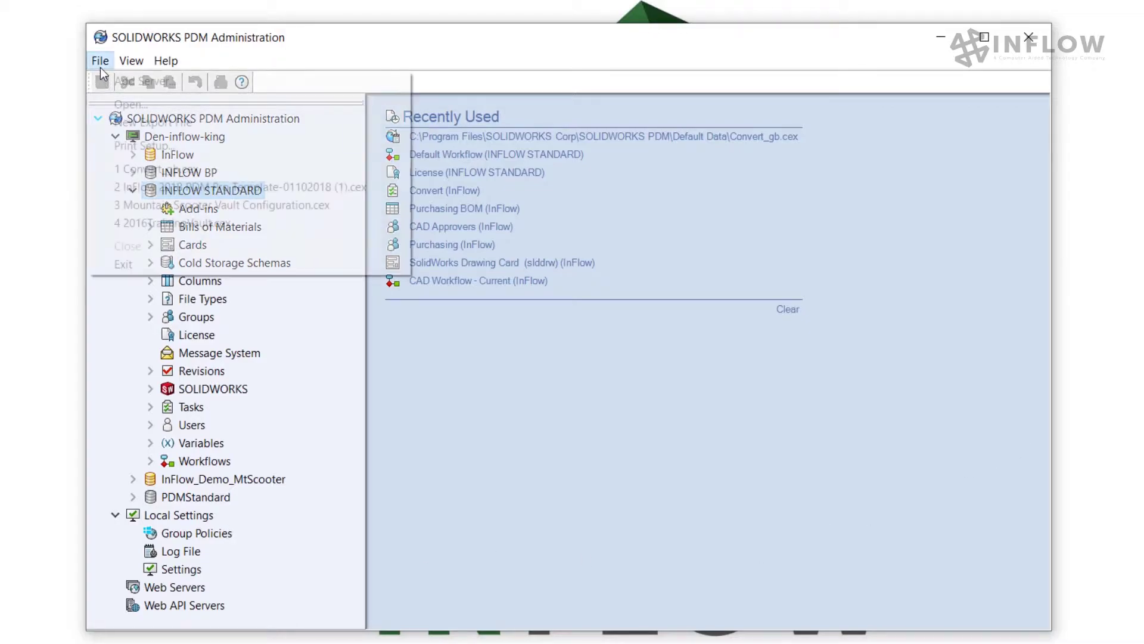
left_click(109, 102)
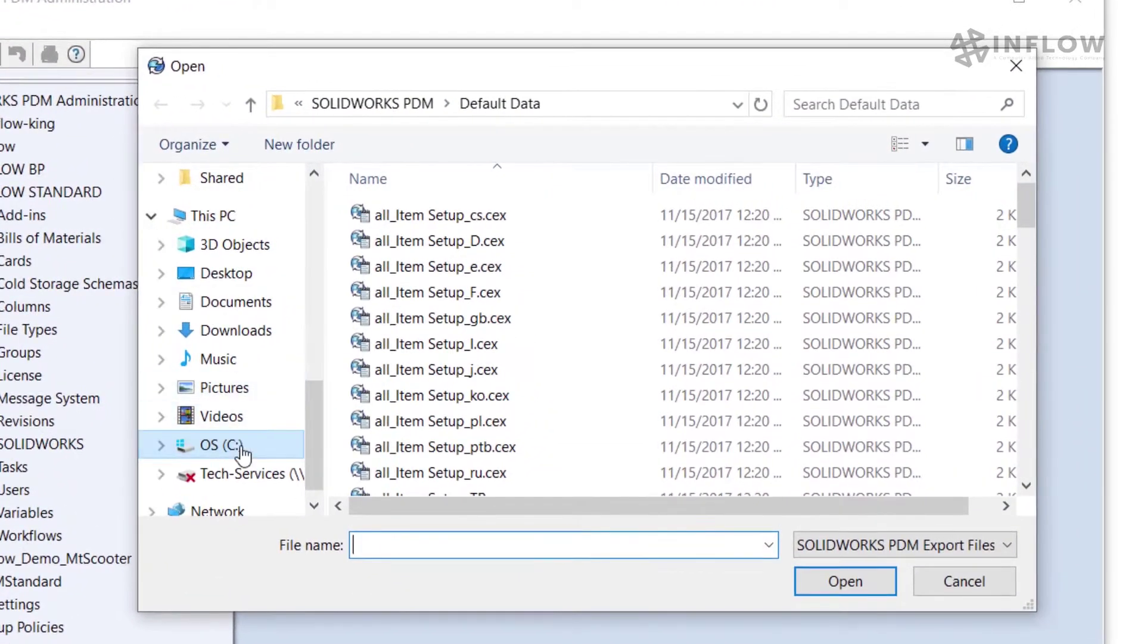
left_click(365, 391)
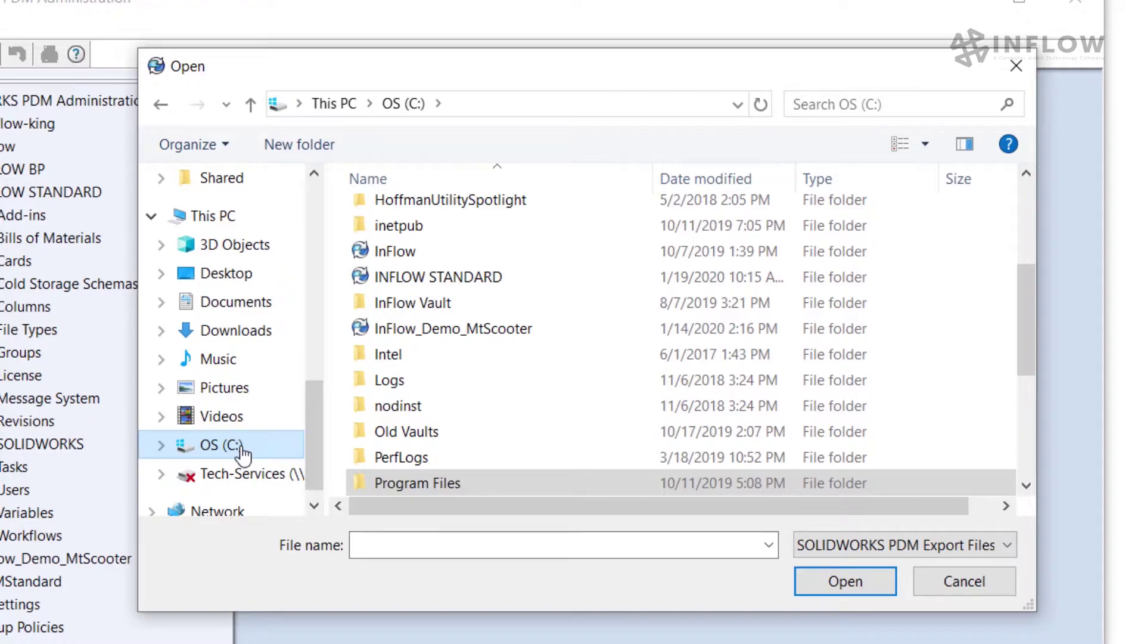
double_click(412, 484)
scroll(430, 381, "down", 8)
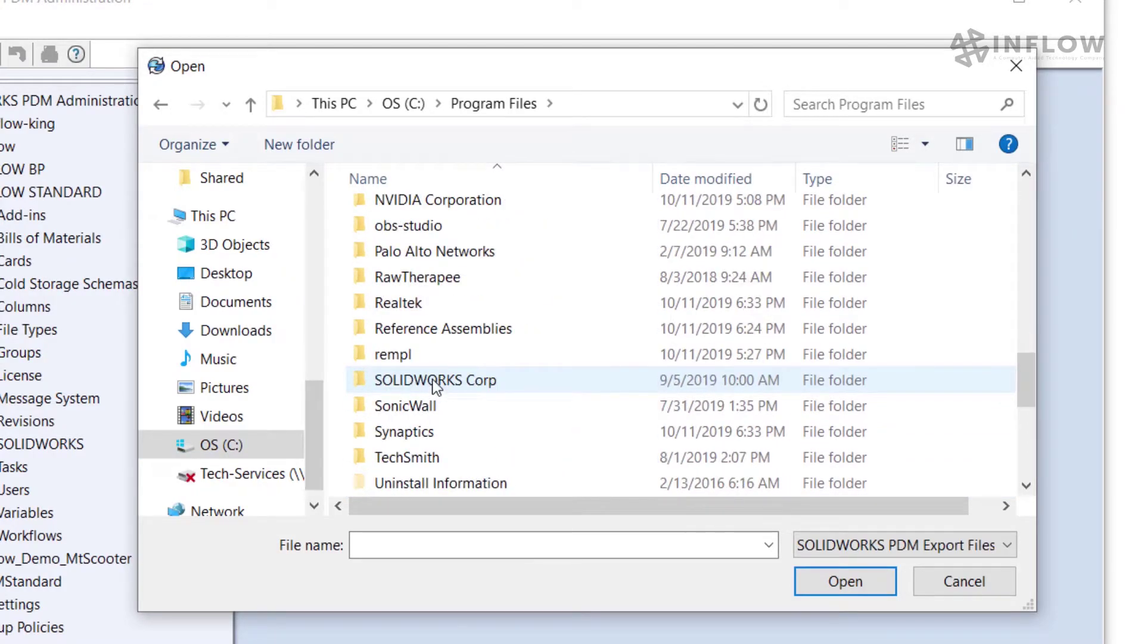
double_click(434, 381)
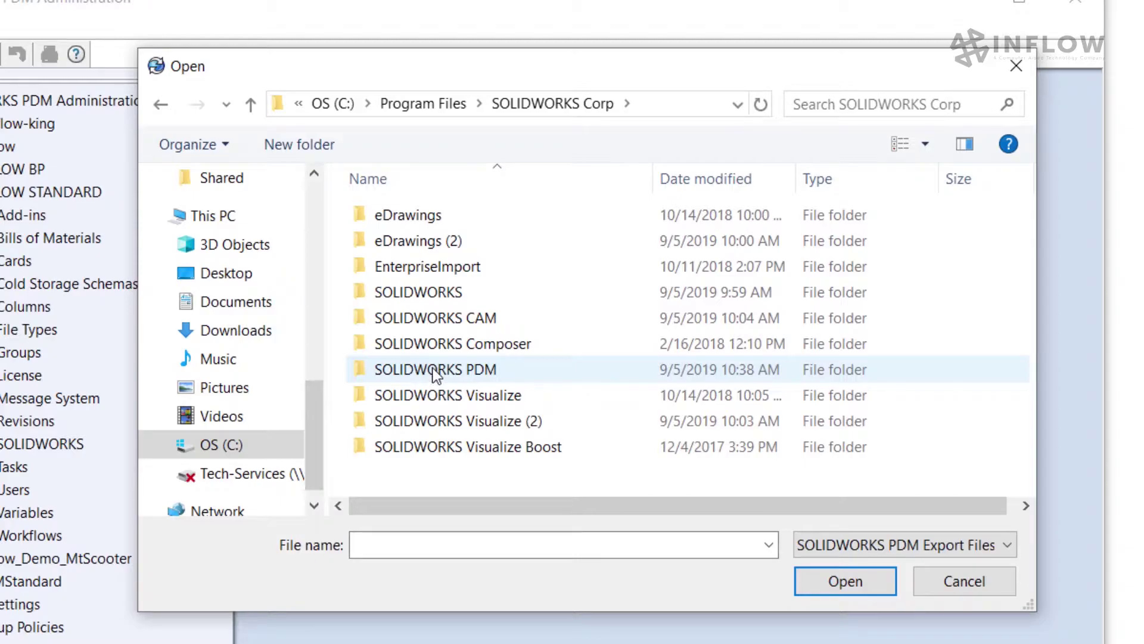
double_click(433, 368)
left_click(412, 292)
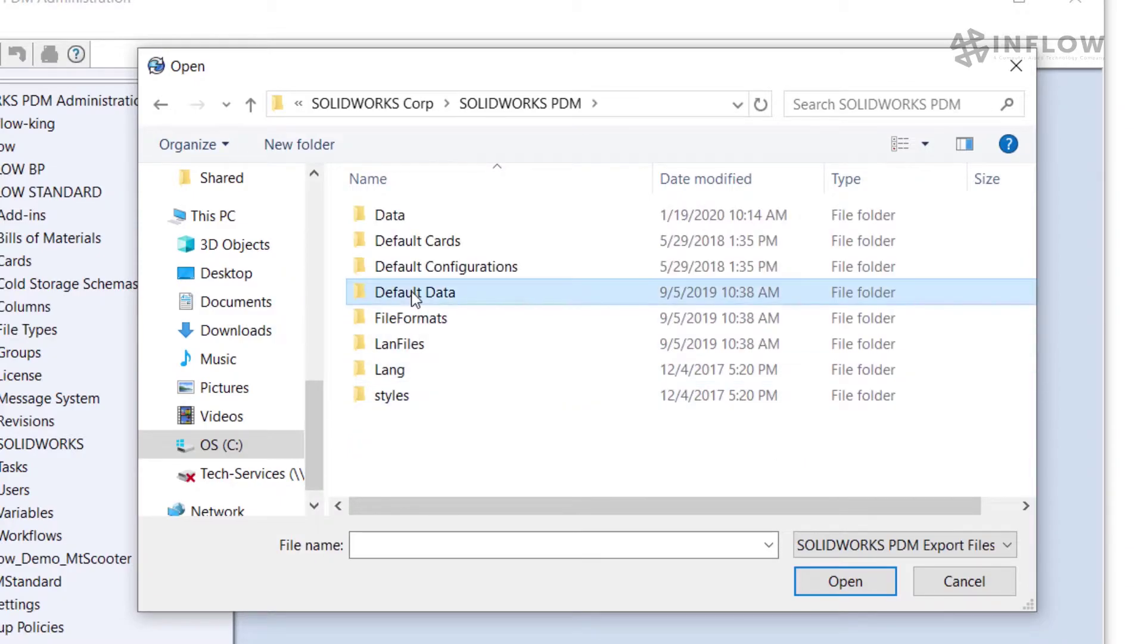
double_click(411, 291)
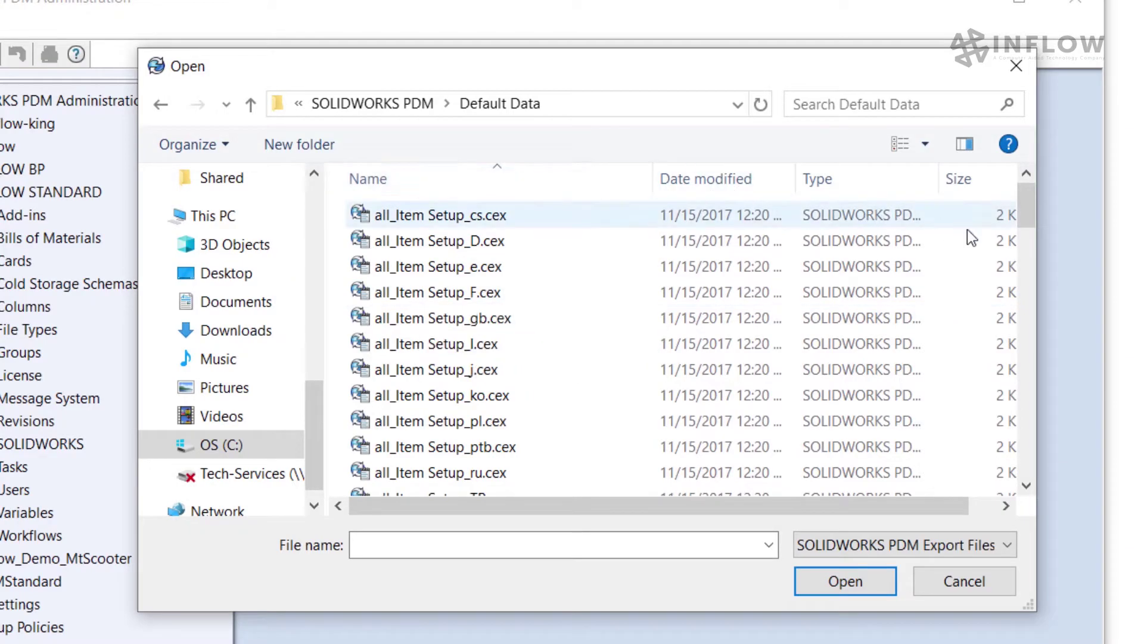
left_click_drag(1026, 210, 1035, 479)
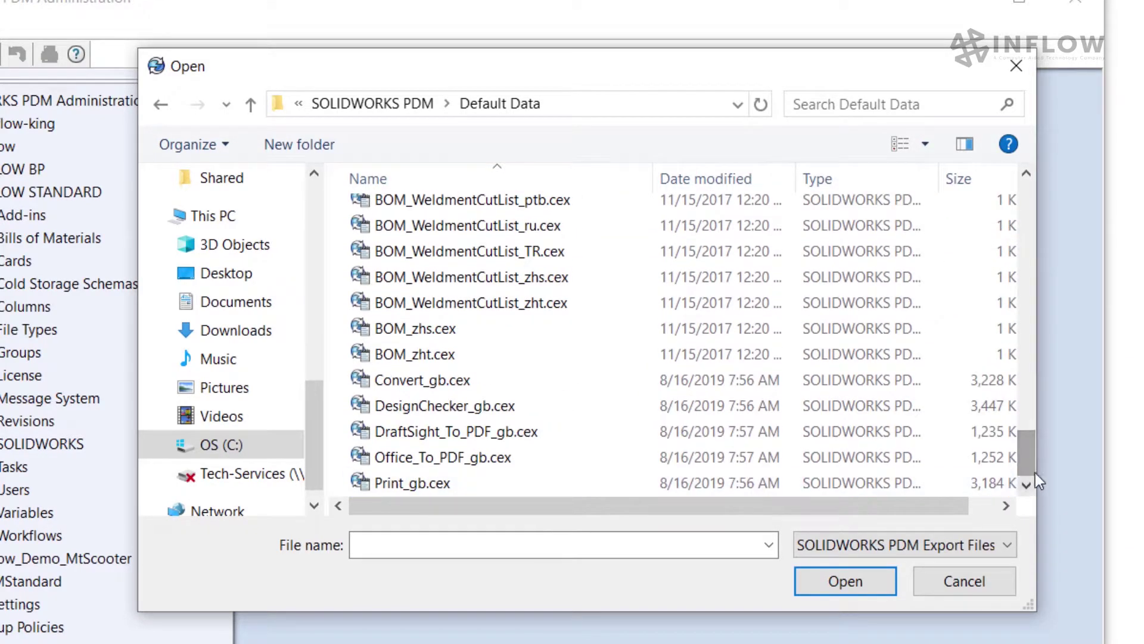
left_click(478, 385)
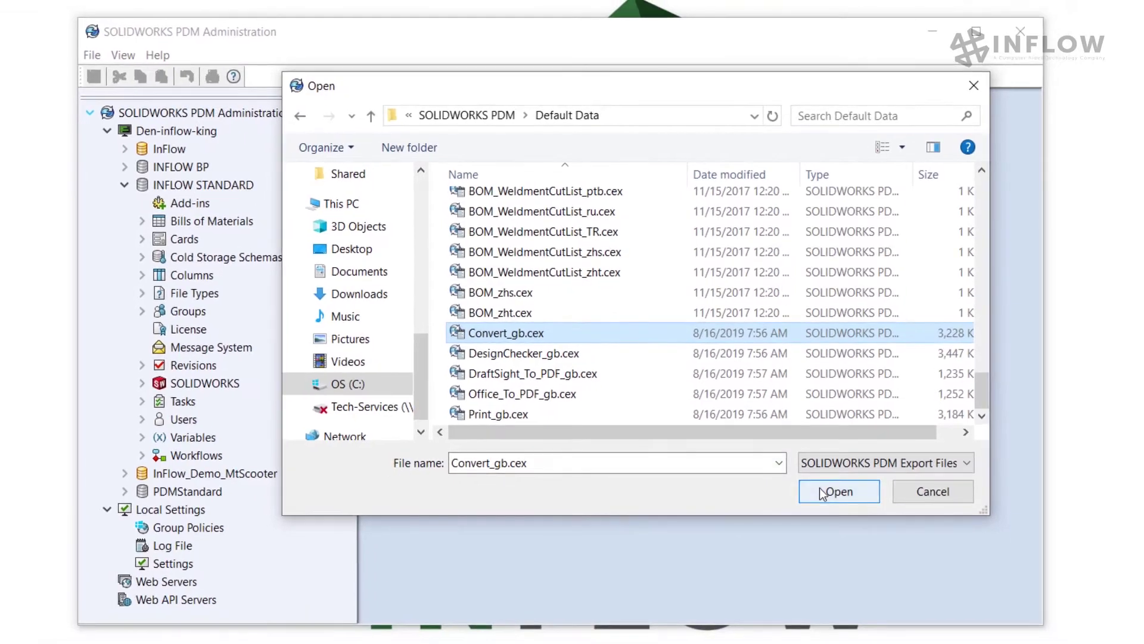
left_click(822, 492)
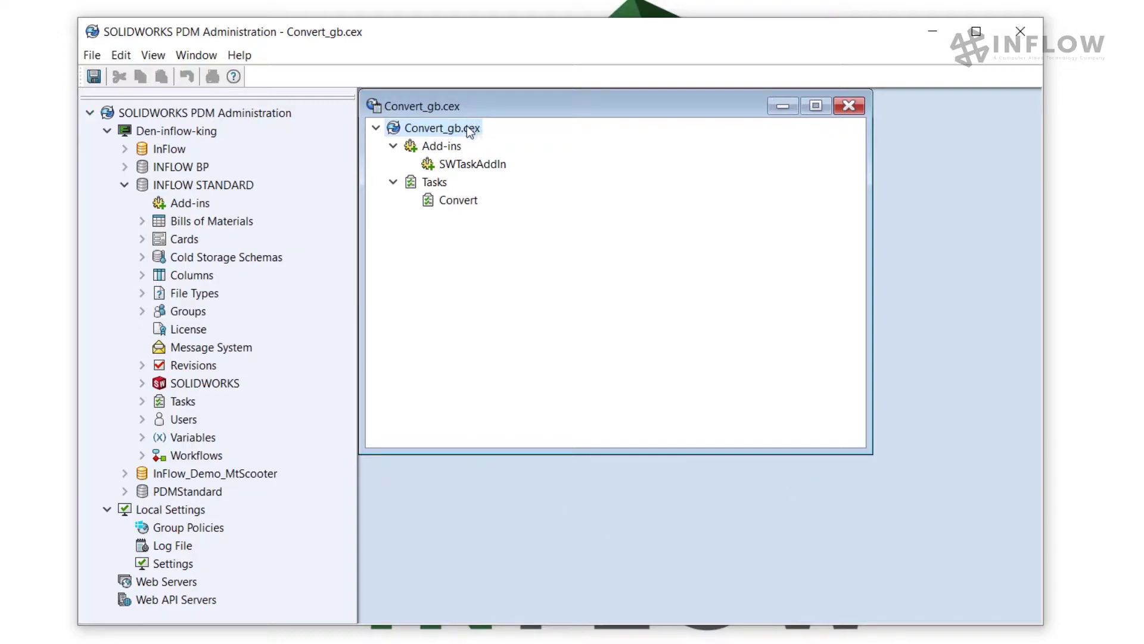
Step: Drag the Convert_gb.cex export onto INFLOW STANDARD and confirm SWTaskAddIn and Convert appear under Add-ins and Tasks
left_click_drag(466, 127, 229, 190)
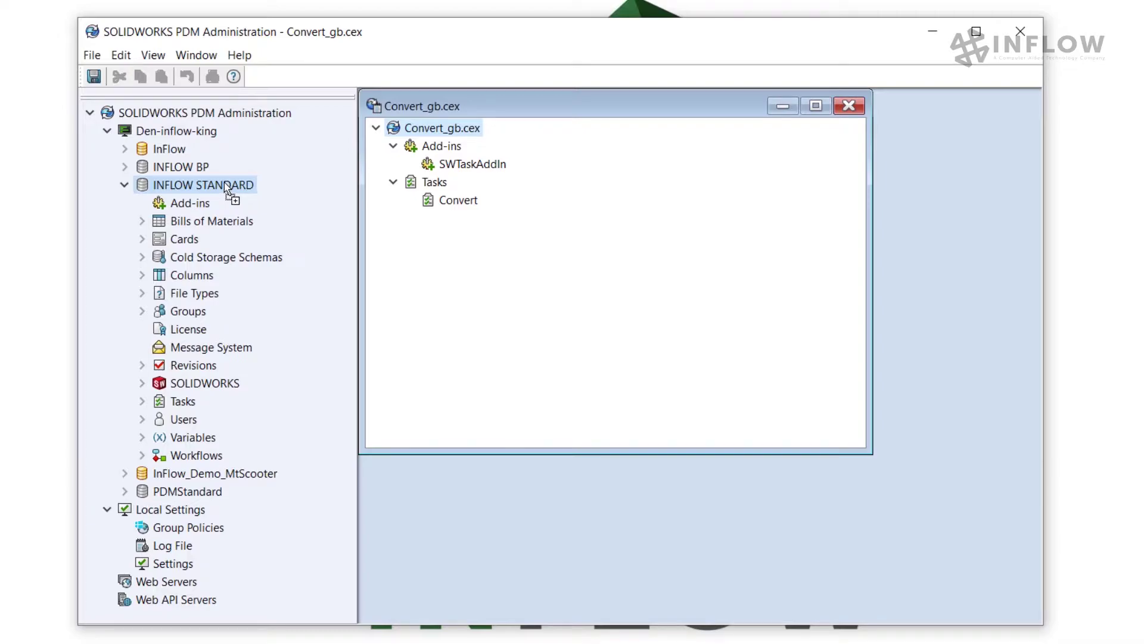
left_click_drag(224, 183, 224, 181)
left_click(142, 203)
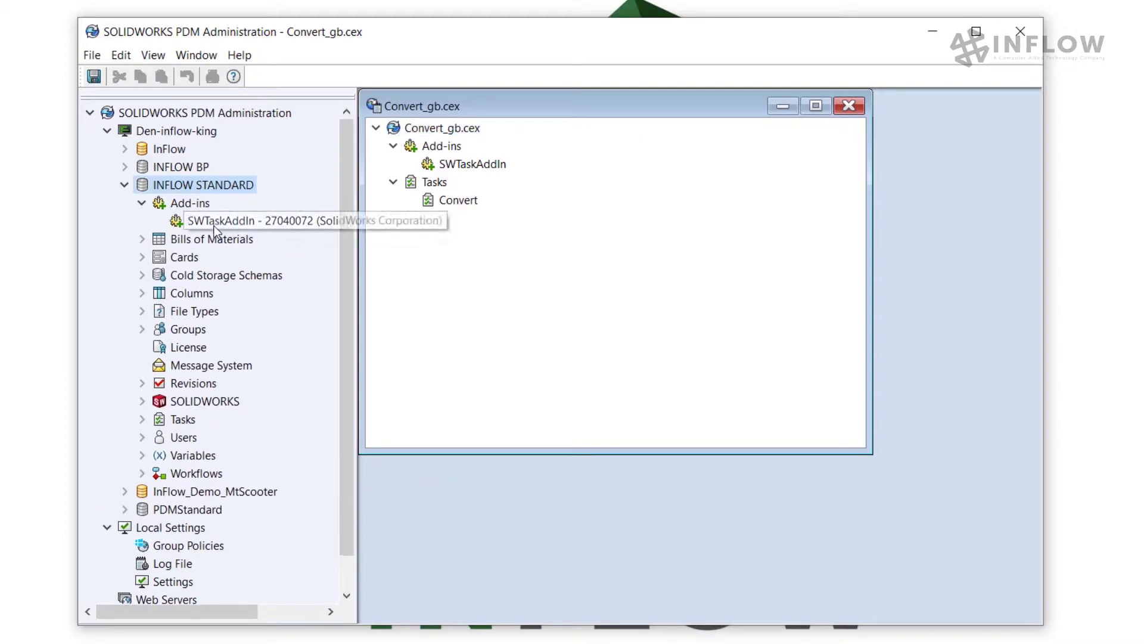
left_click(142, 419)
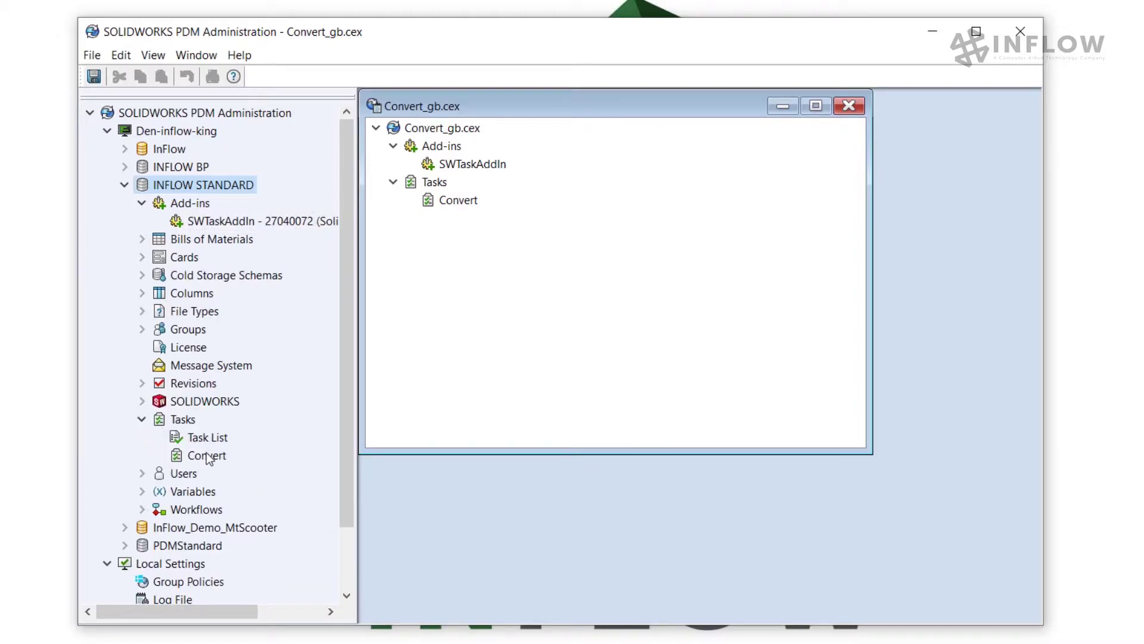
left_click(849, 106)
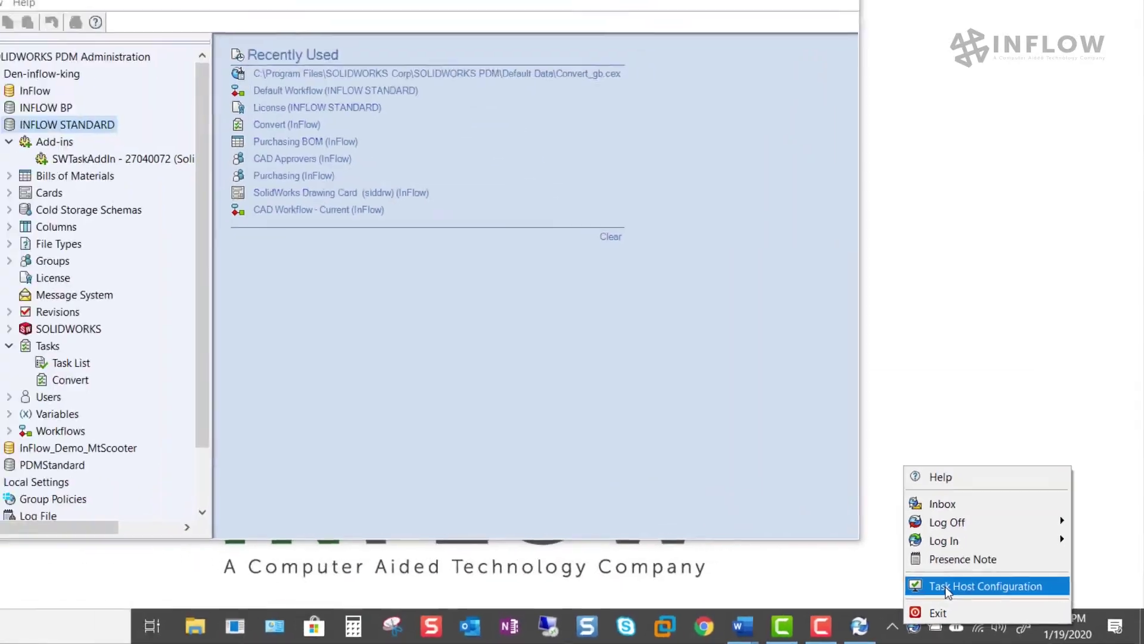
Step: In Task Host Configuration, permit the SOLIDWORKS Task Add-in for the INFLOW STANDARD vault
left_click(858, 555)
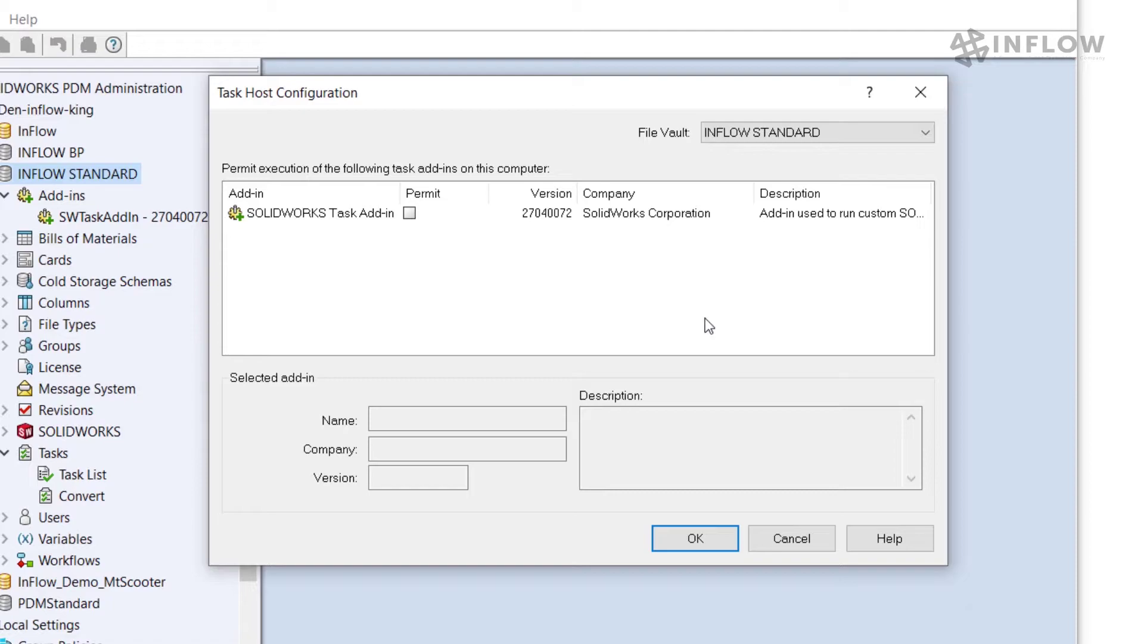
left_click(845, 132)
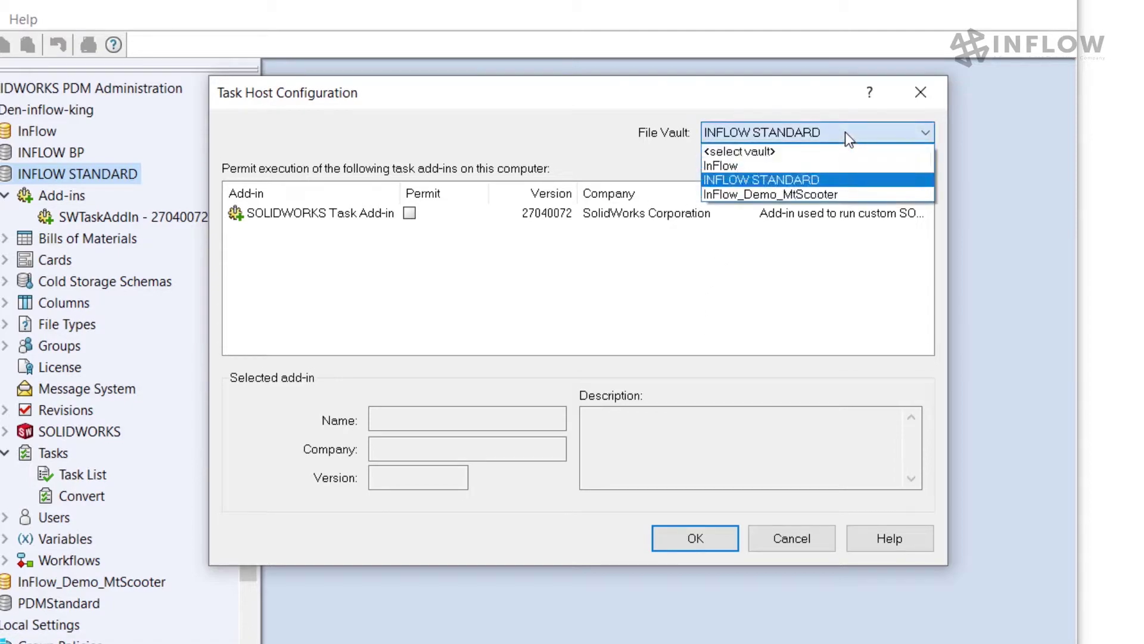
left_click(823, 181)
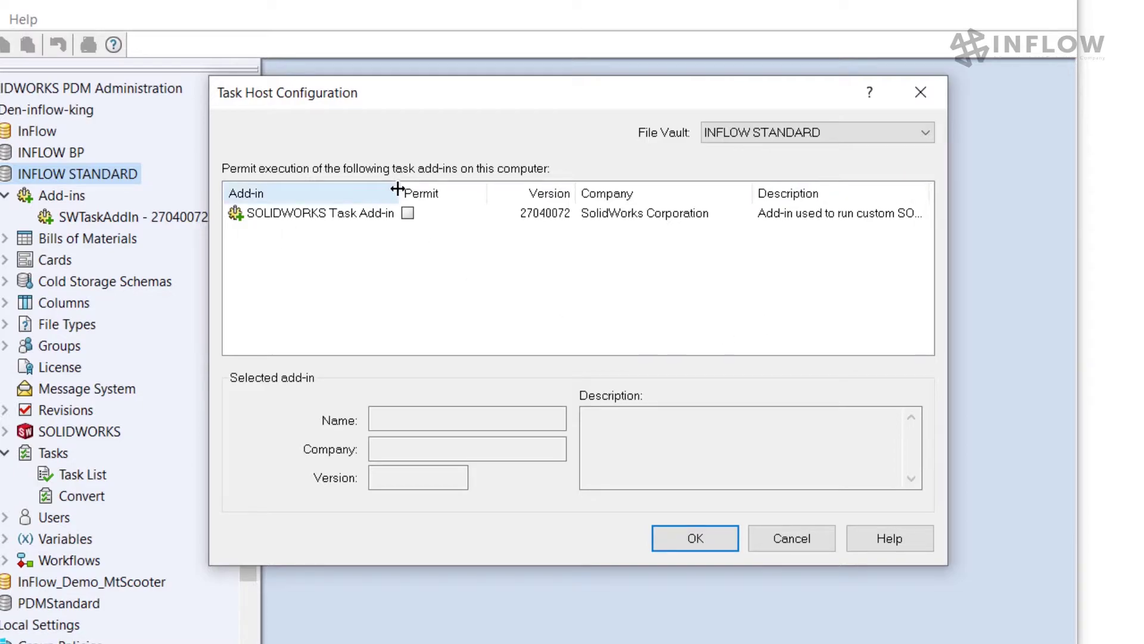
left_click_drag(397, 189, 421, 189)
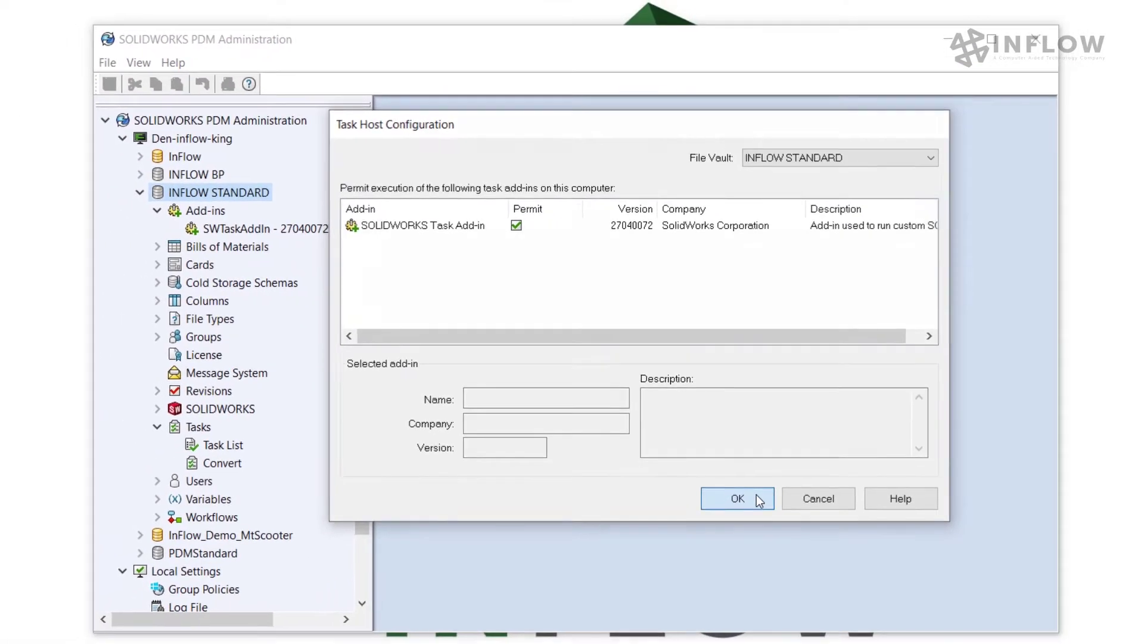
left_click(758, 500)
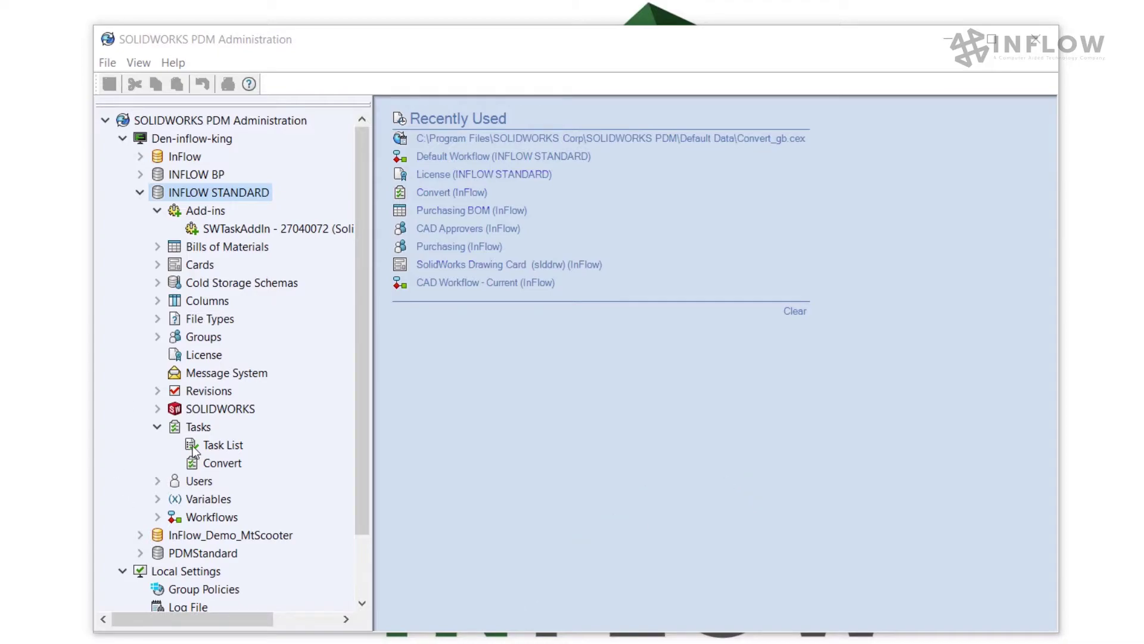
Step: Open the Convert task's properties and keep it running as the logged-in user
double_click(222, 463)
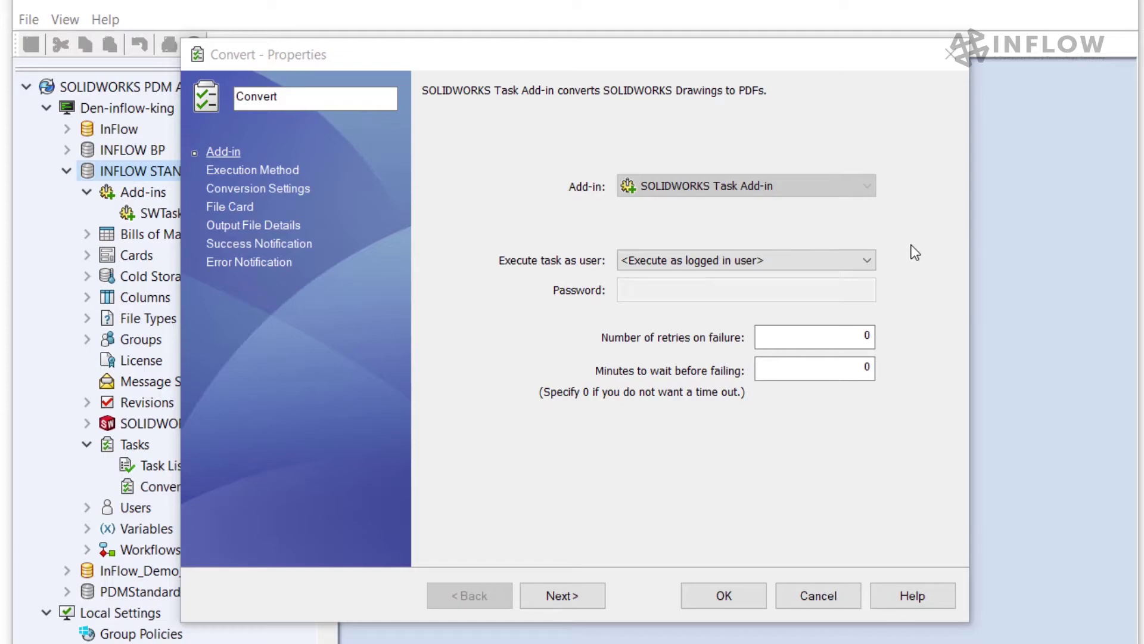
left_click(868, 262)
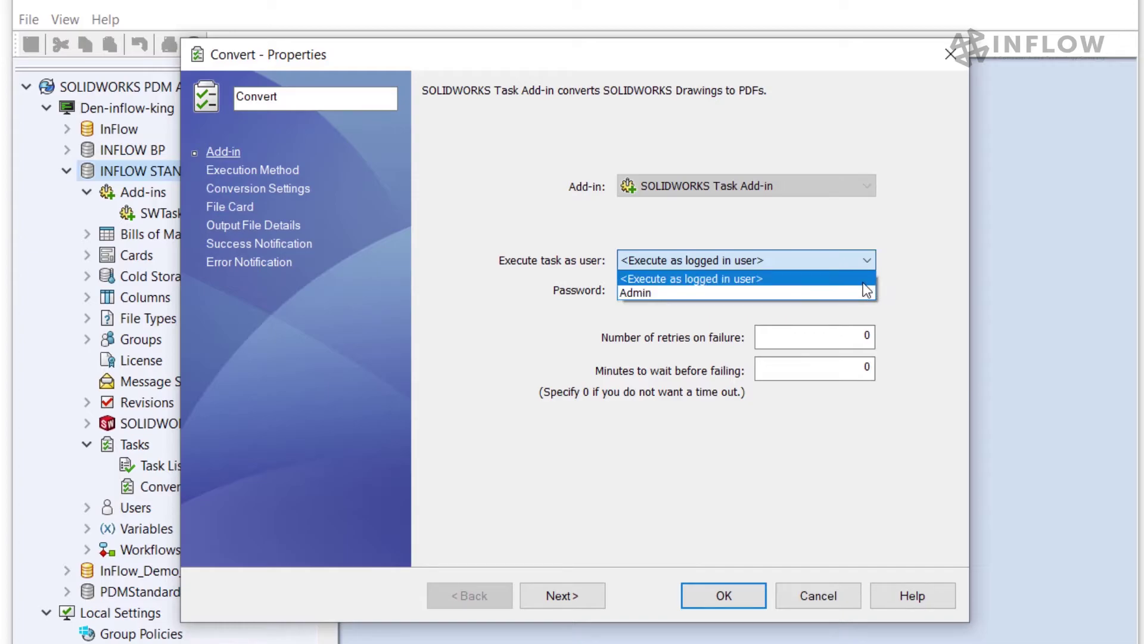
left_click(863, 283)
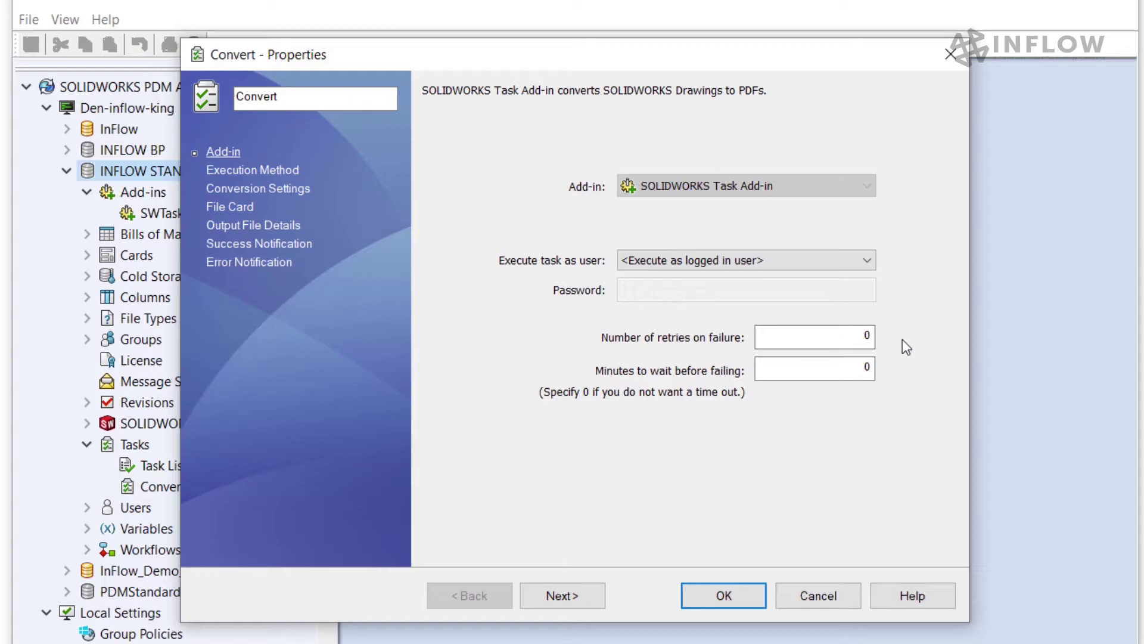
Step: Set retries on failure to 3 and minutes to wait before failing to 3
left_click(873, 338)
key("BackSpace")
type("3")
key("Tab")
type("3")
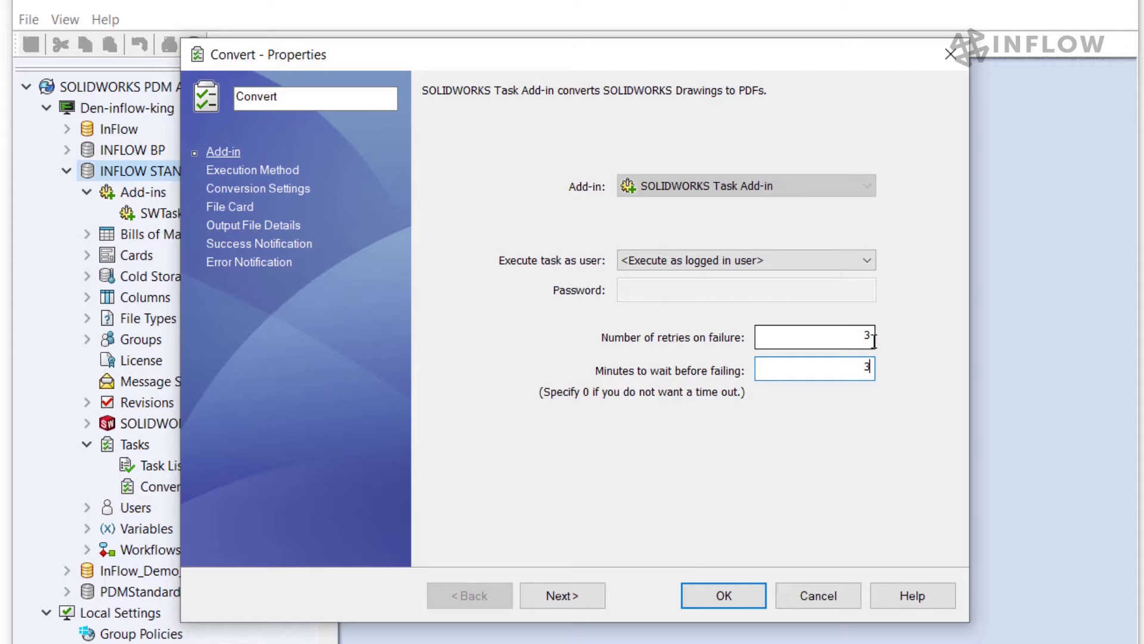
left_click(252, 171)
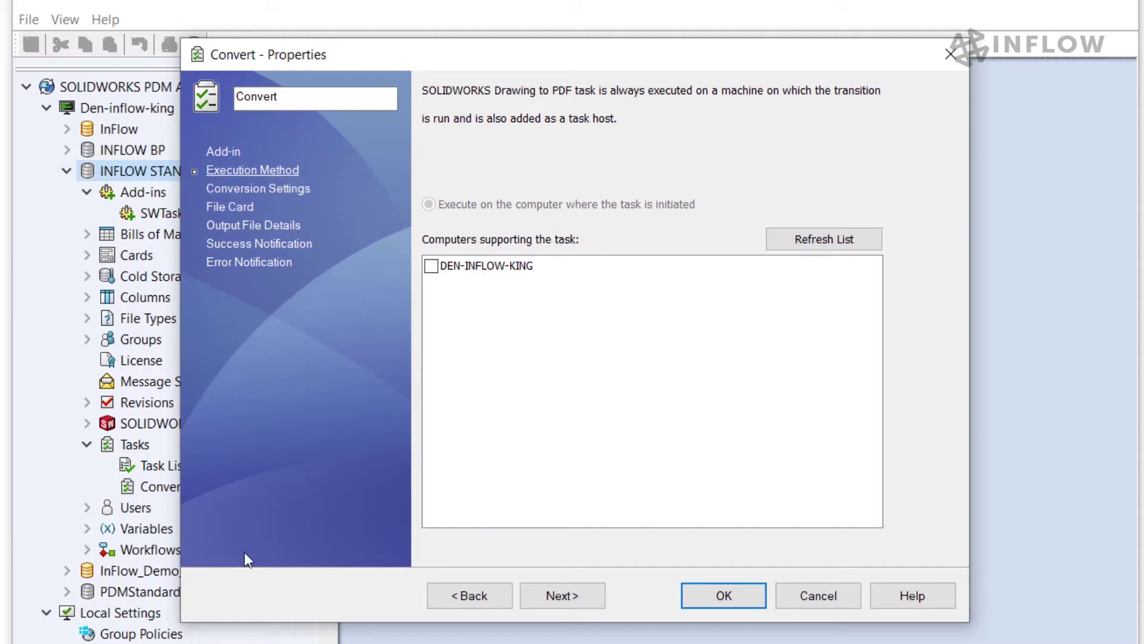
Step: Tick the listed computer under Computers supporting the task for Convert
left_click(431, 266)
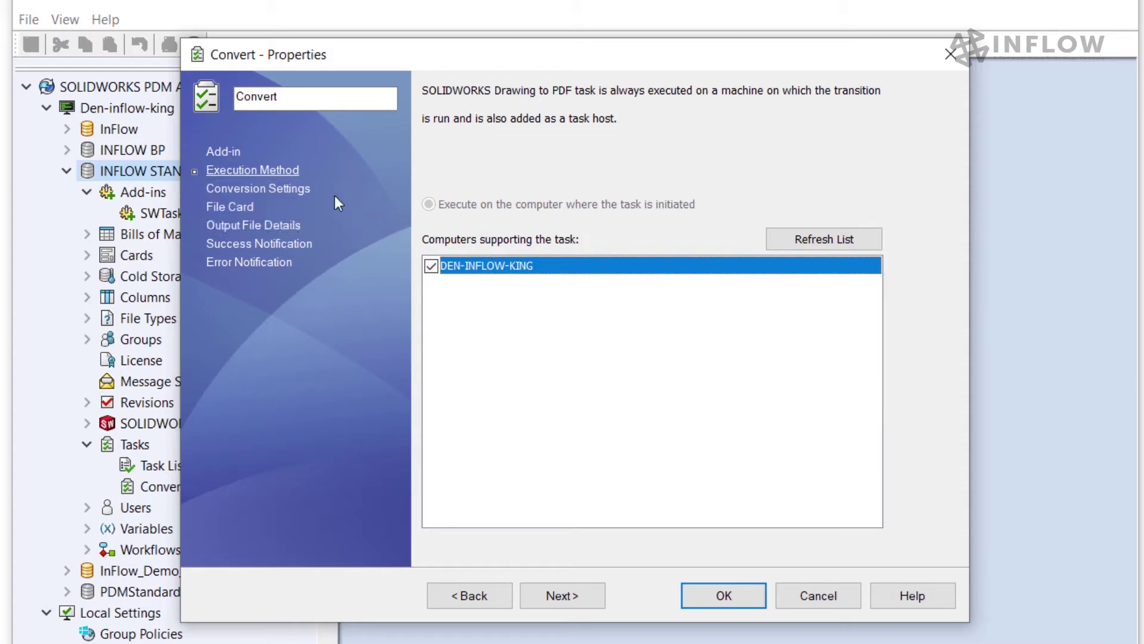
left_click(295, 190)
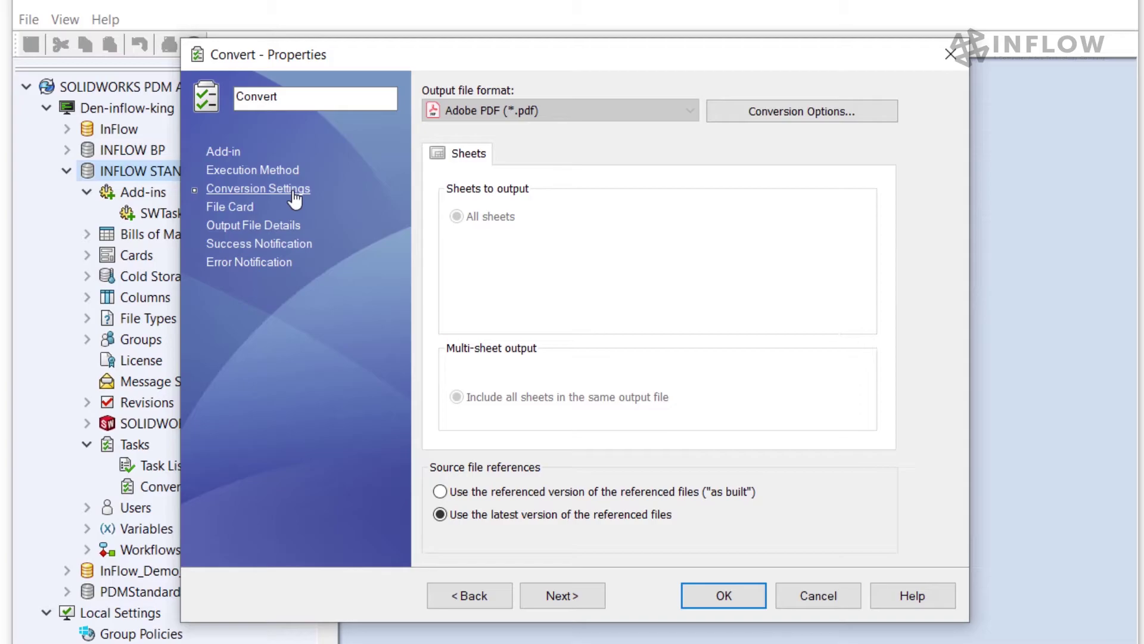
Step: In Conversion Options, turn off Export PDF in color and turn on High quality
left_click(788, 114)
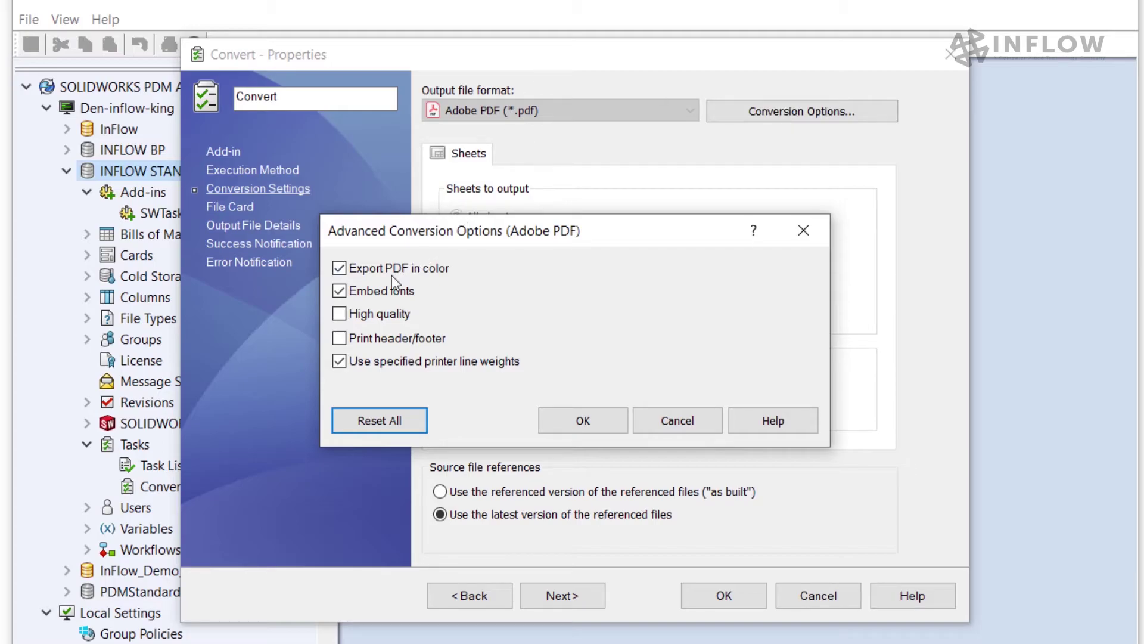
left_click(340, 268)
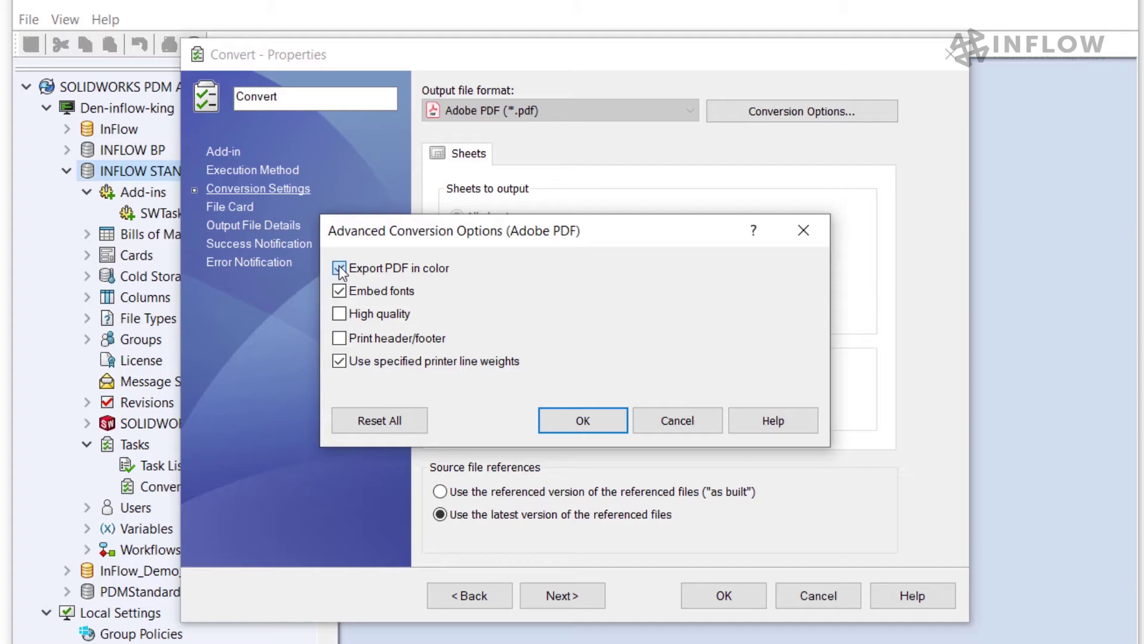
left_click(339, 314)
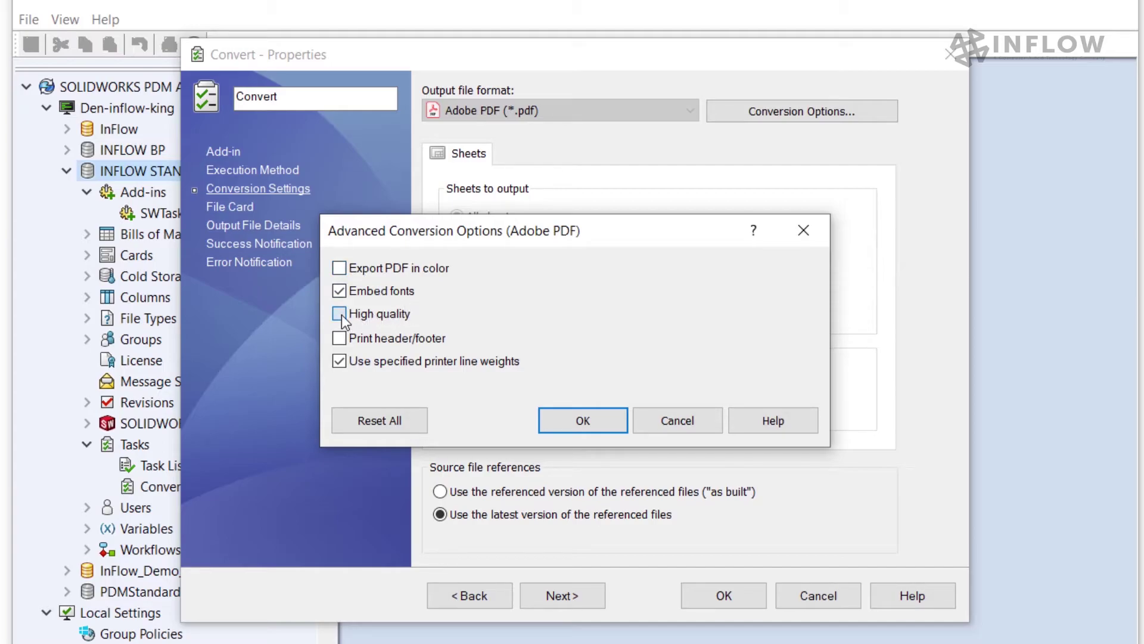
left_click(575, 421)
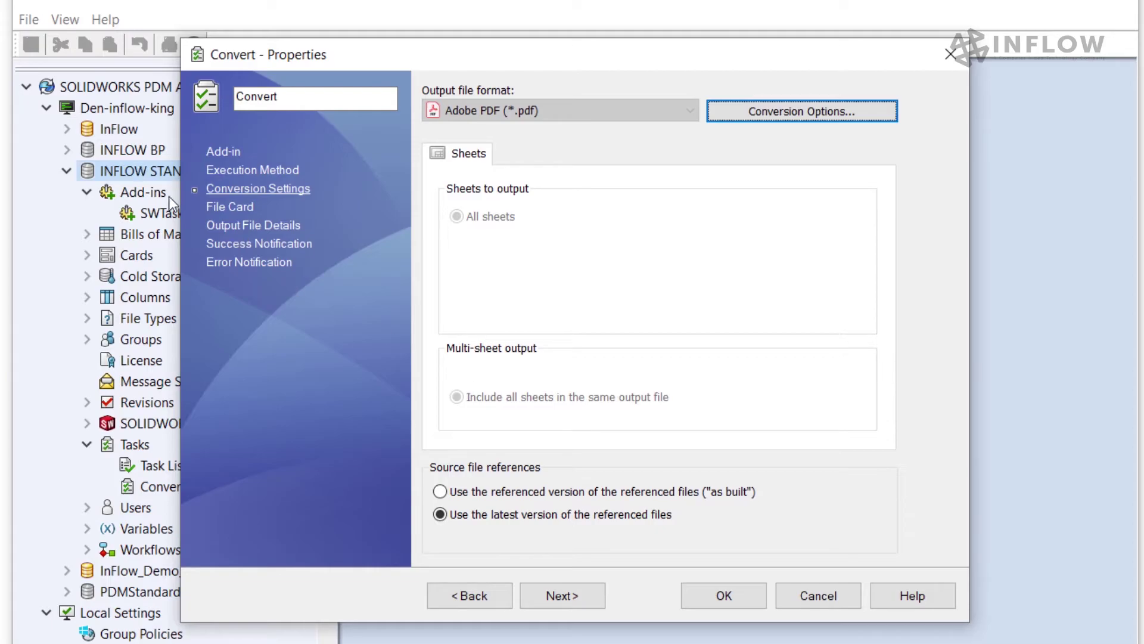
left_click(211, 207)
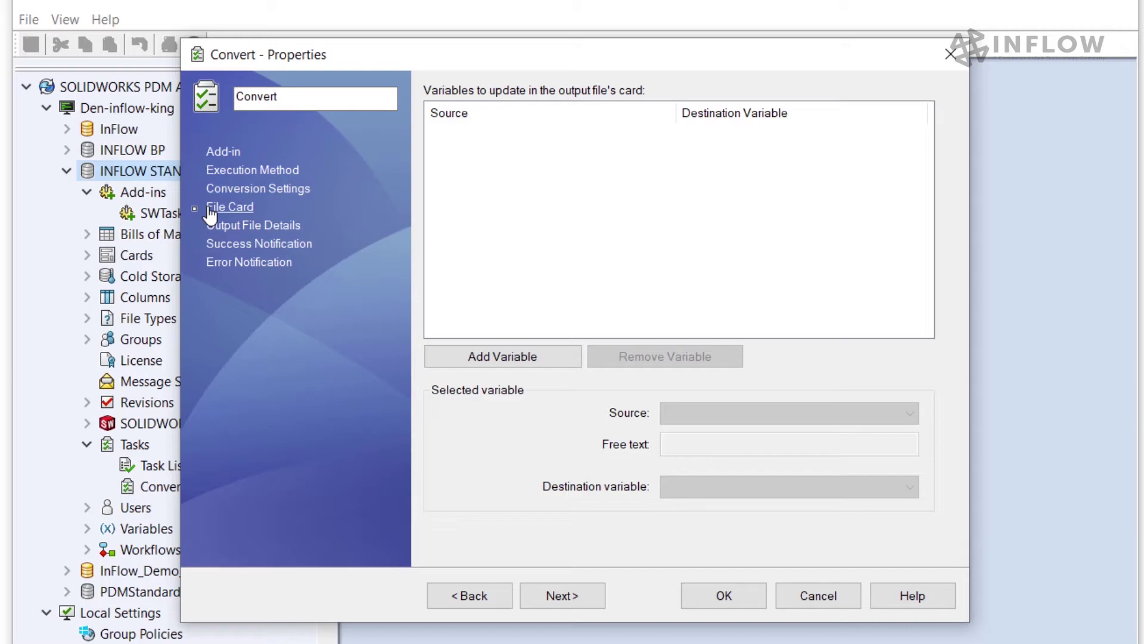
Step: Add a file card variable mapping with Source Revision Number as its source
left_click(503, 359)
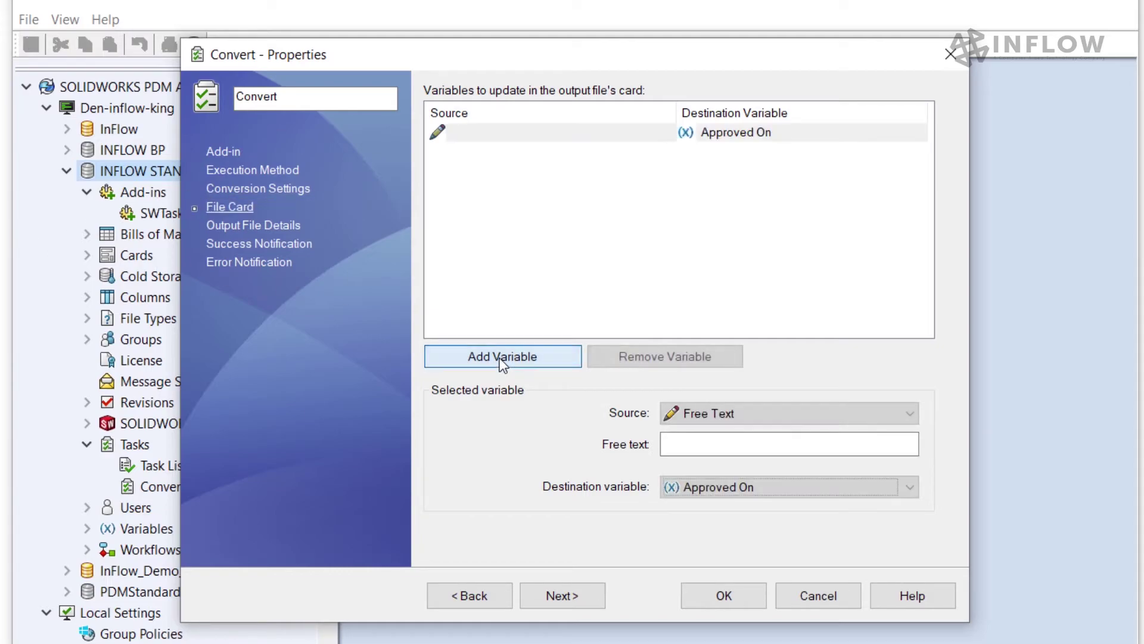
left_click(725, 414)
scroll(769, 507, "up", 3)
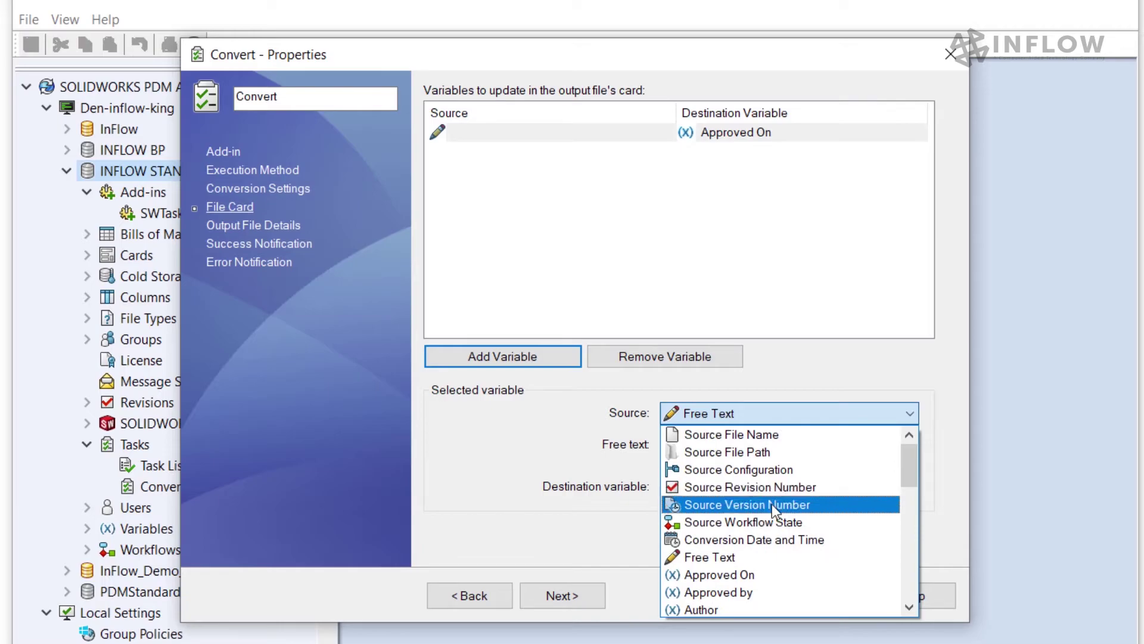
left_click(756, 488)
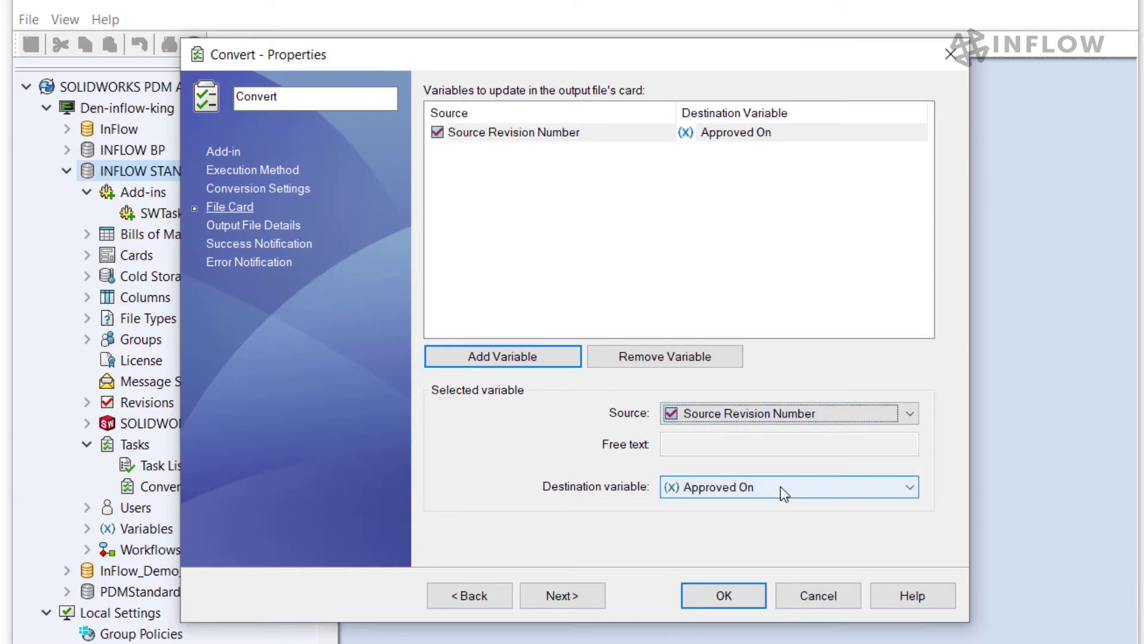
left_click(784, 493)
scroll(791, 542, "down", 5)
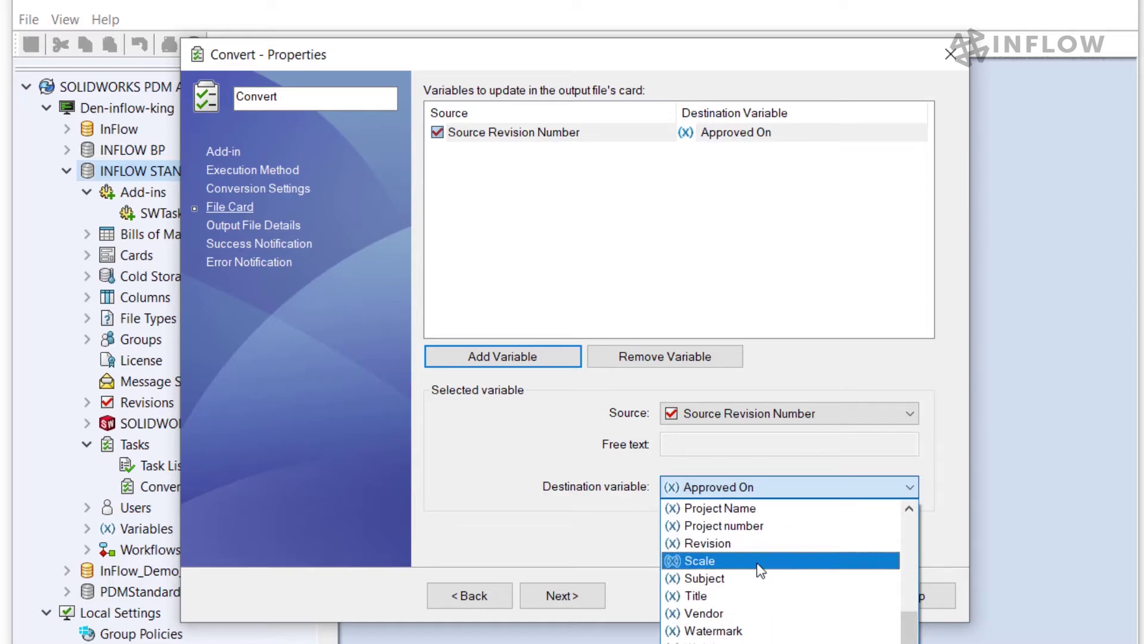
Step: Map the revision into the Revision variable and trim the output path to Source Folder Path plus Source File Name
left_click(739, 543)
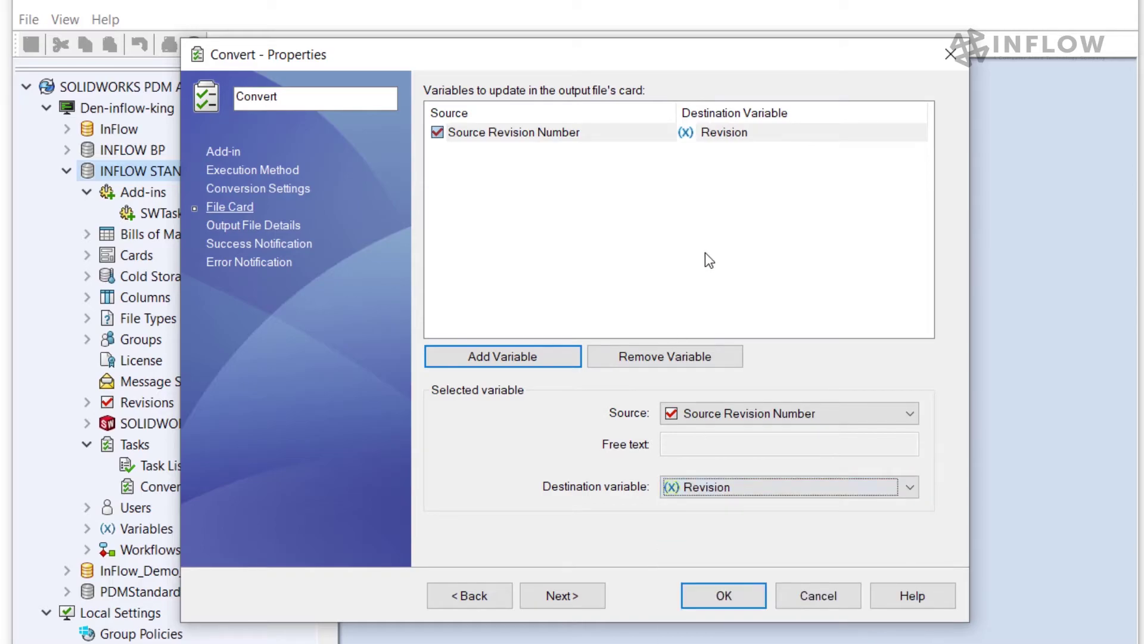
key("alt+n")
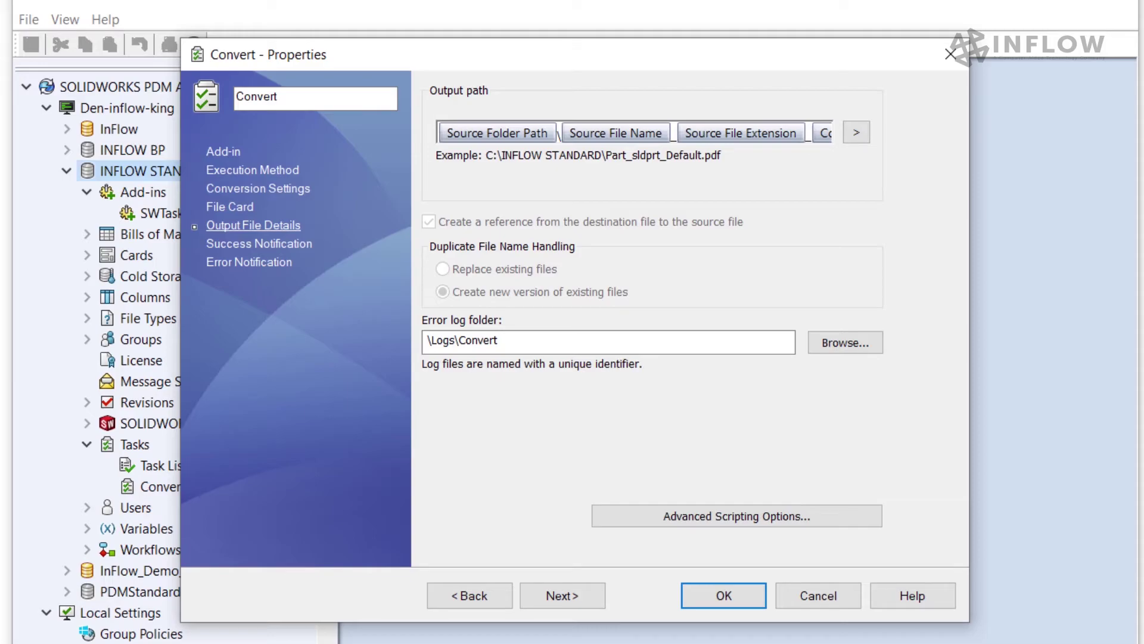
left_click(812, 137)
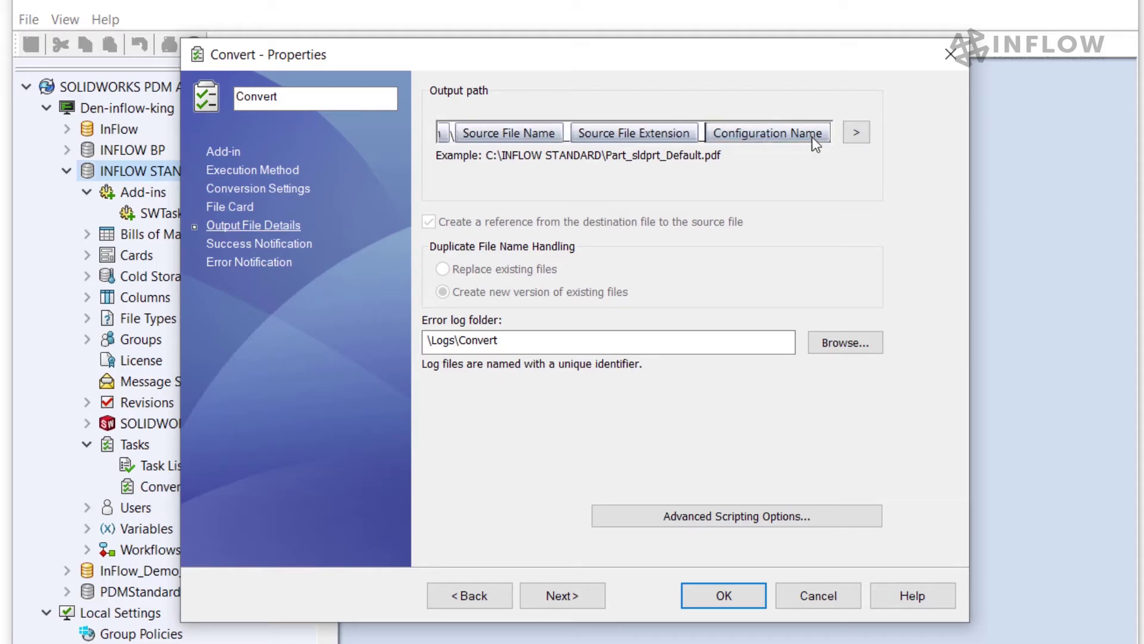
key("BackSpace")
key("BackSpace")
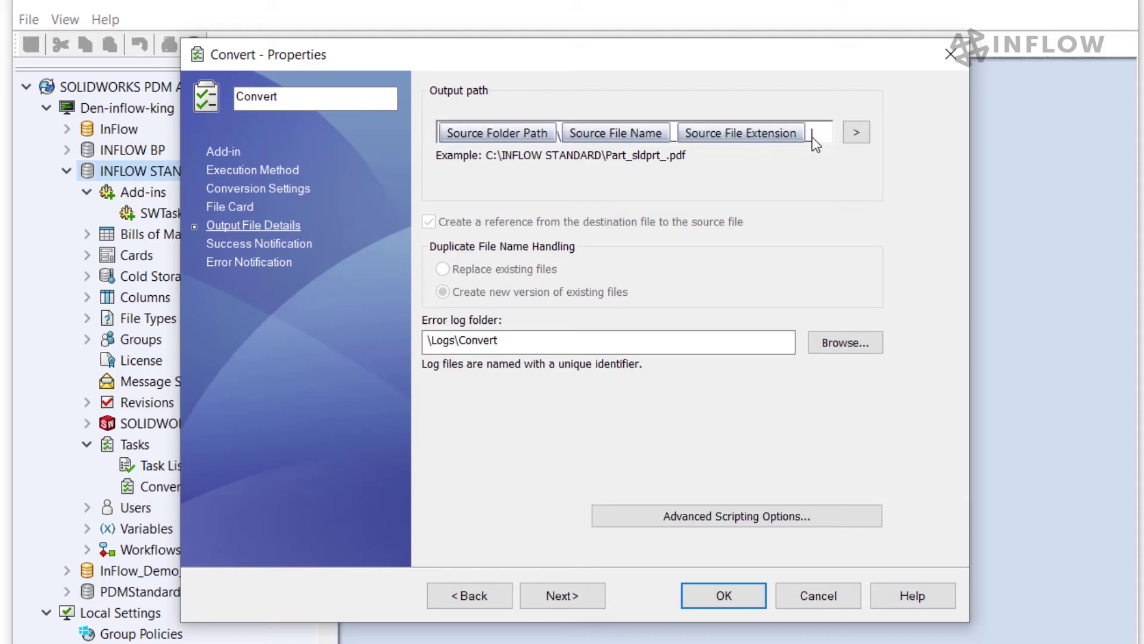
key("BackSpace")
key("BackSpace")
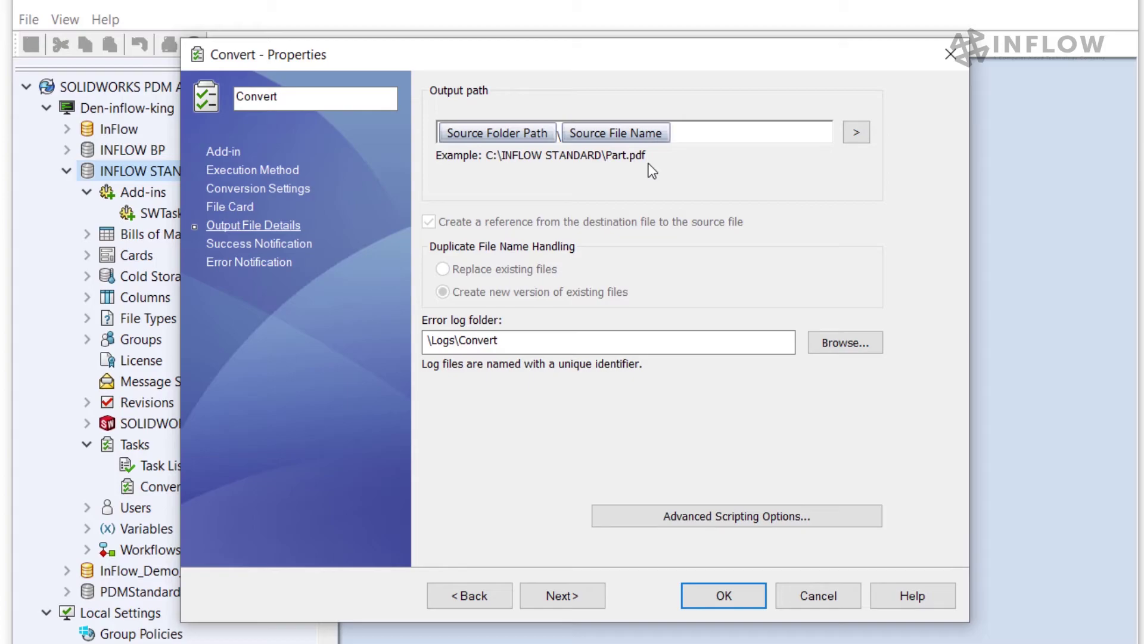
left_click(822, 517)
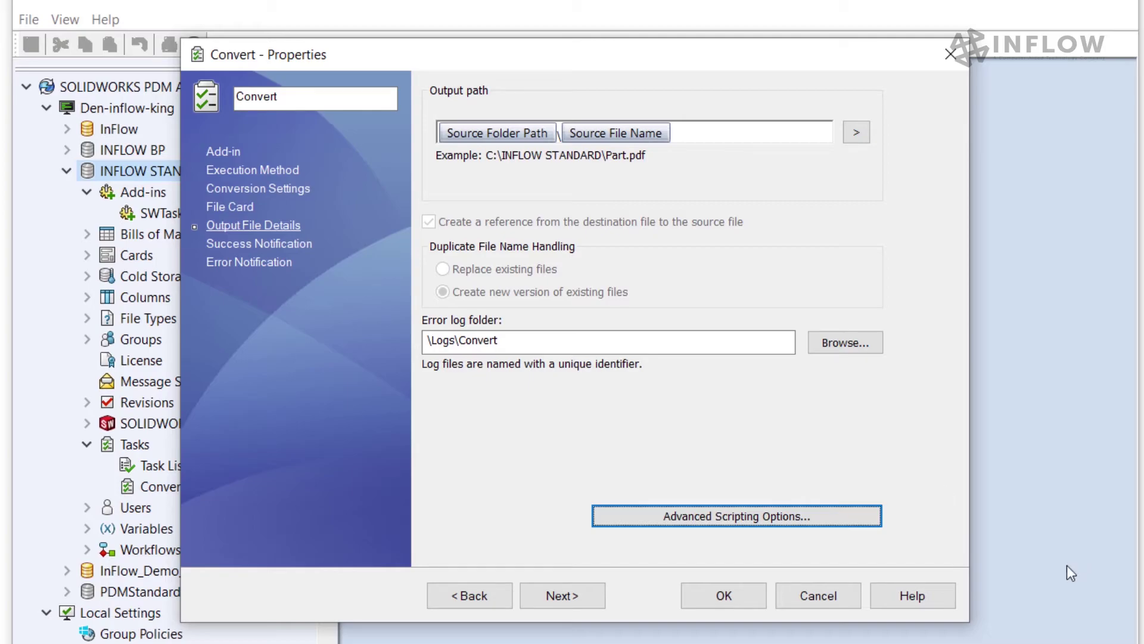
Step: In Advanced Scripting Options, choose SOLIDWORKS 2019 as the SOLIDWORKS version to use
left_click(780, 515)
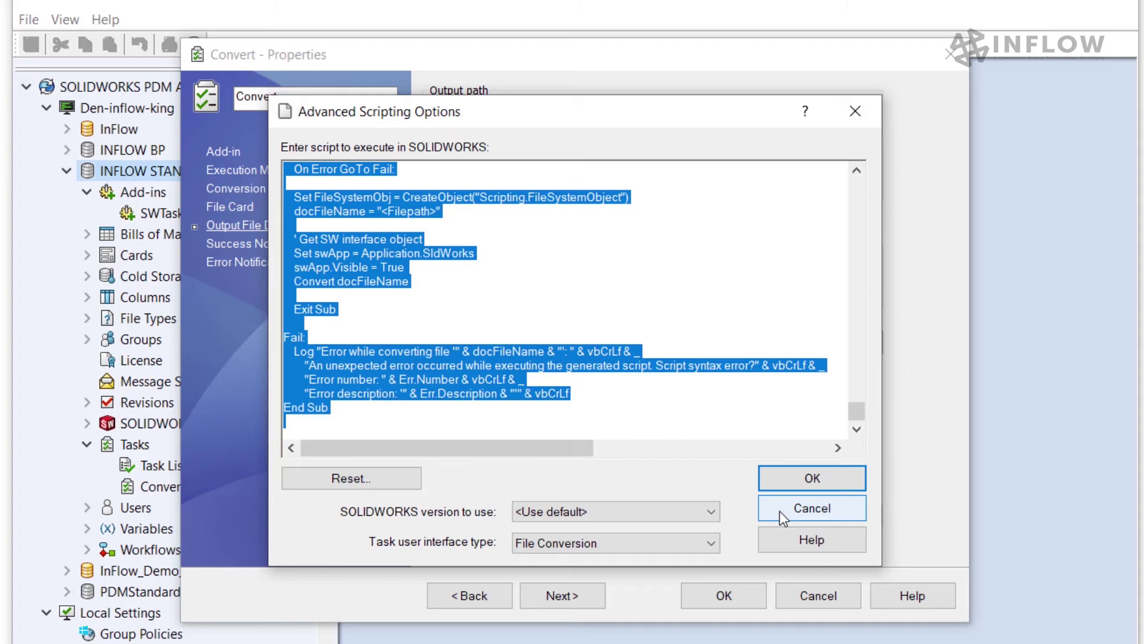
left_click(711, 511)
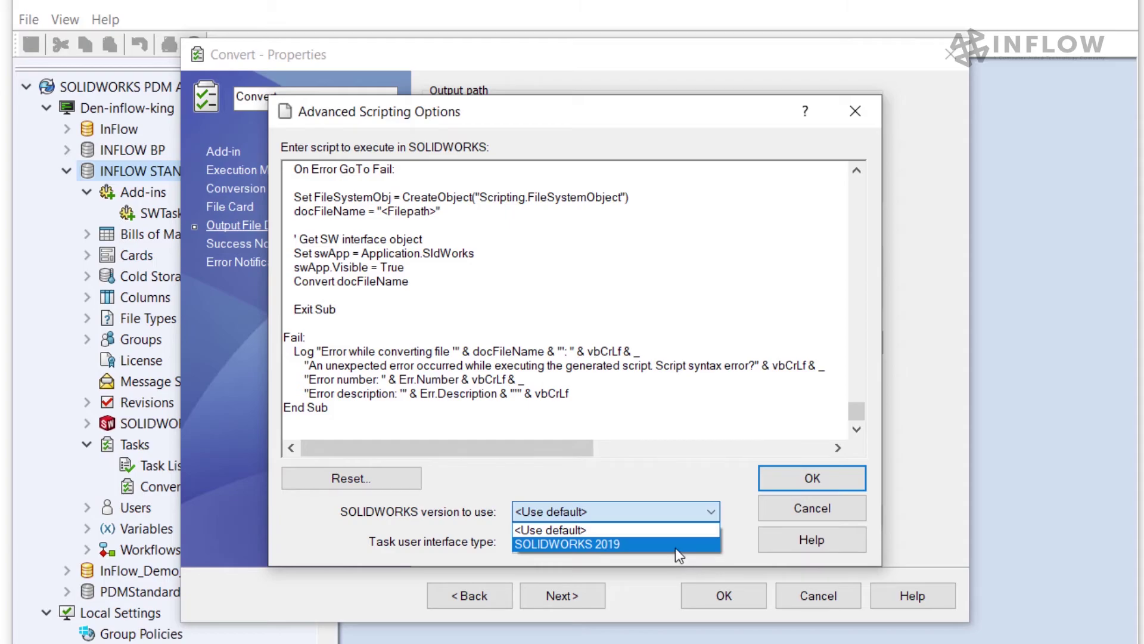
left_click(674, 548)
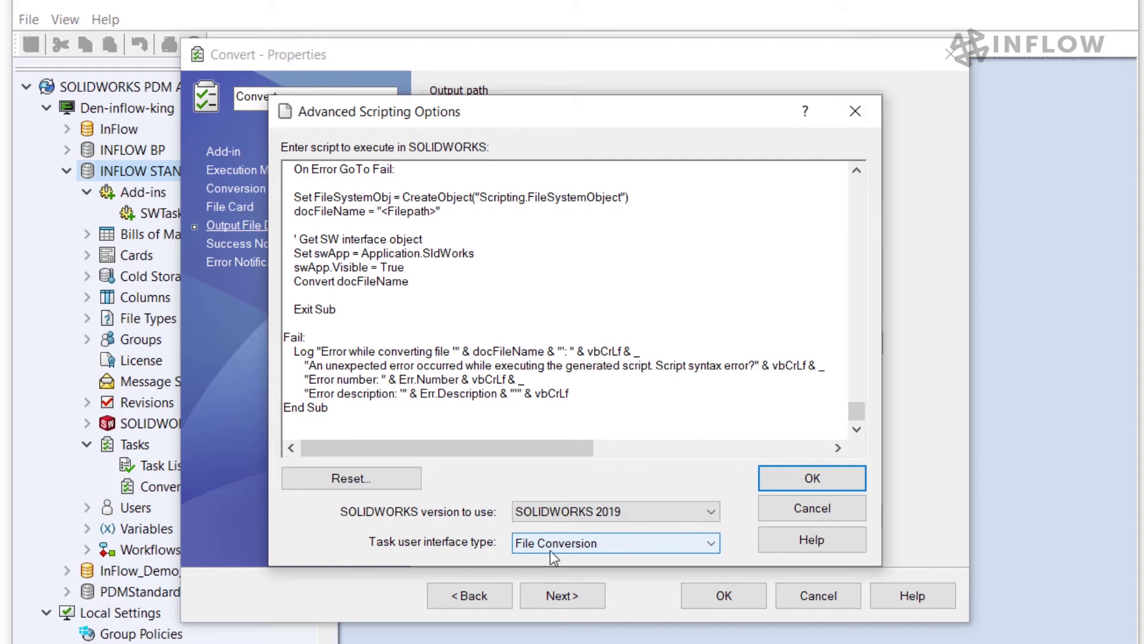
left_click(784, 478)
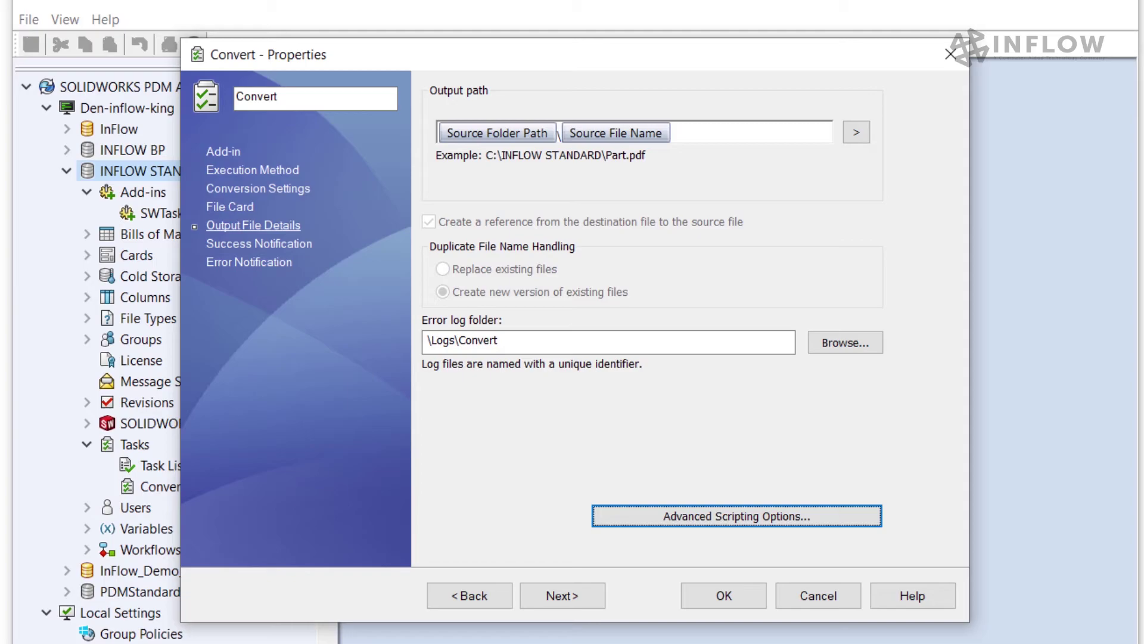
left_click(271, 263)
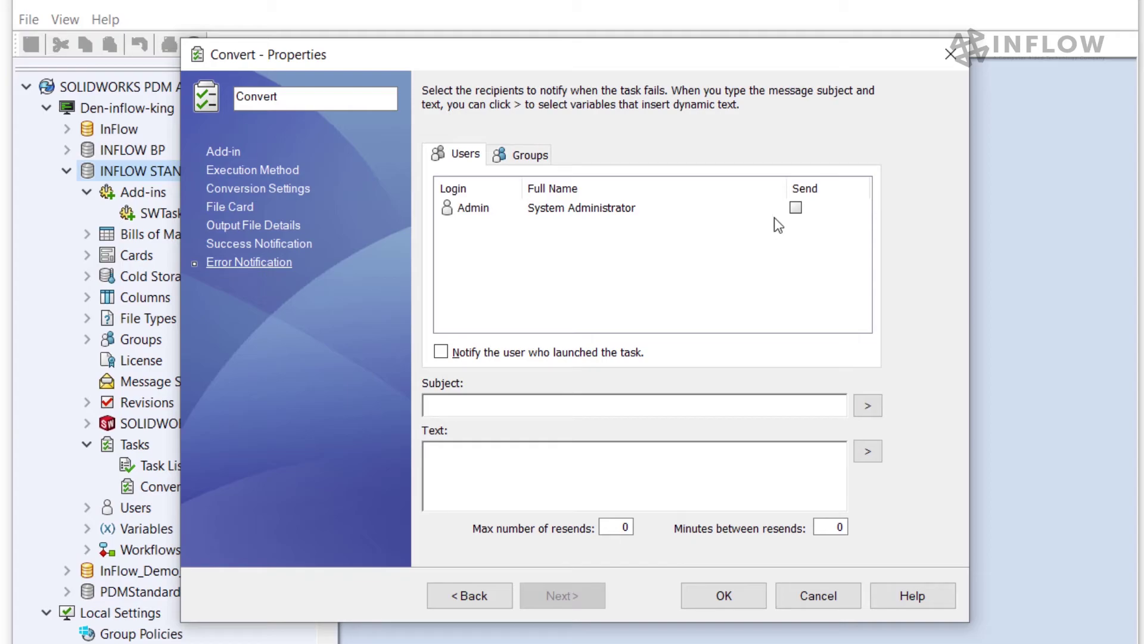
Step: Send Convert failure notices to the administrator and the task initiator, with subject 'PDF CREATION ERROR'
left_click(795, 208)
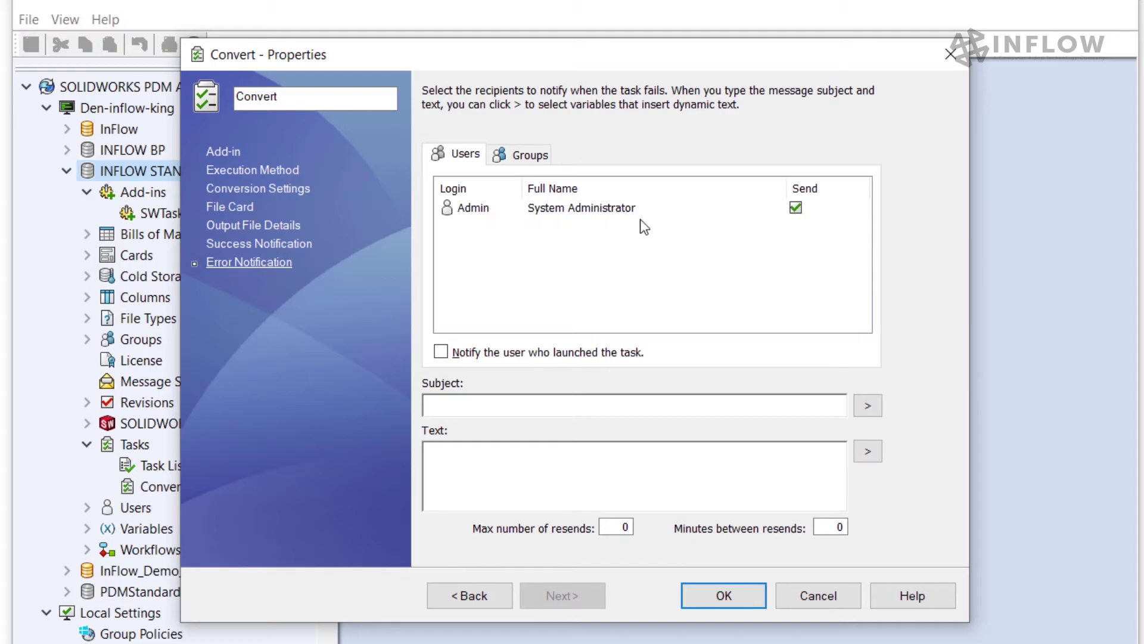
left_click(442, 351)
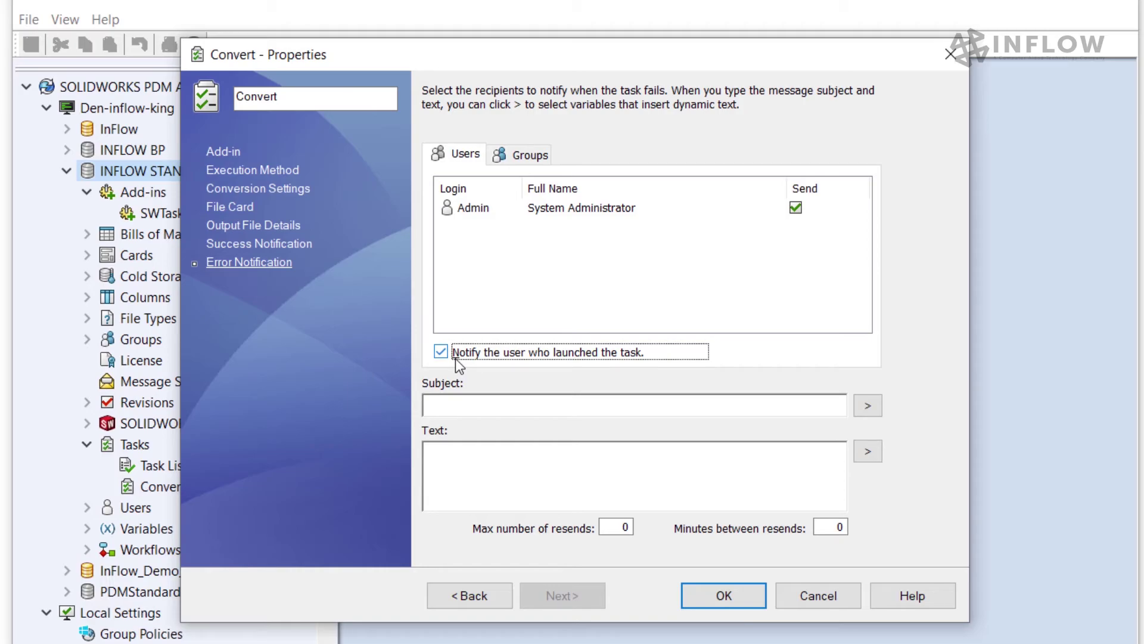
left_click(468, 408)
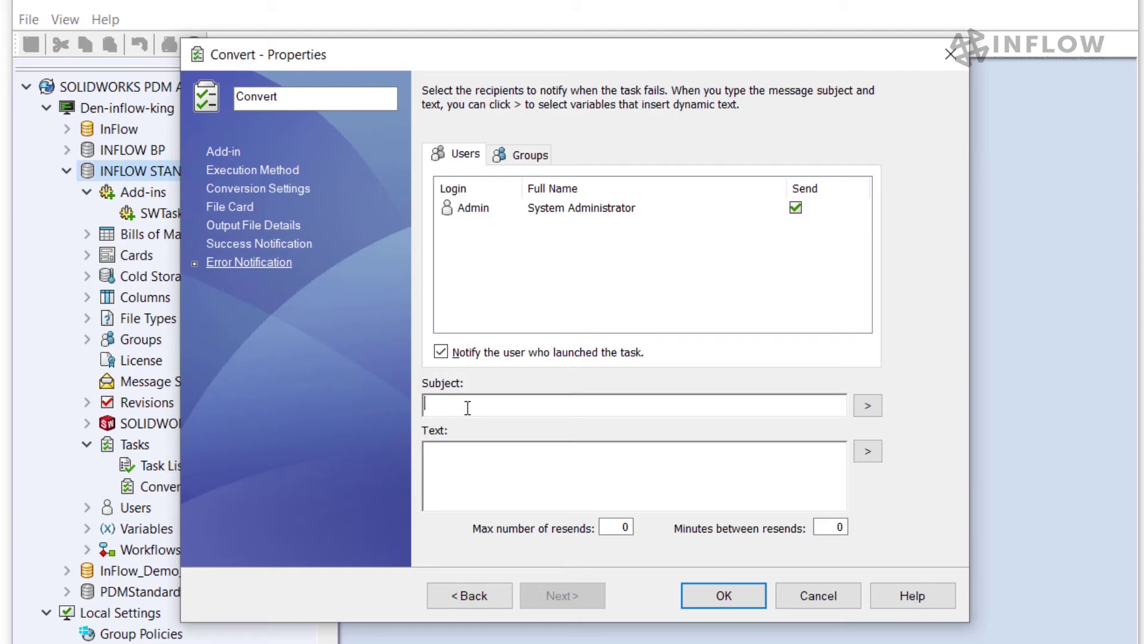
type("PDF CREATION ERROR")
Step: Add Host Computer, Current Date and Initiated By variables to the message text and save the task
left_click(868, 454)
left_click(888, 453)
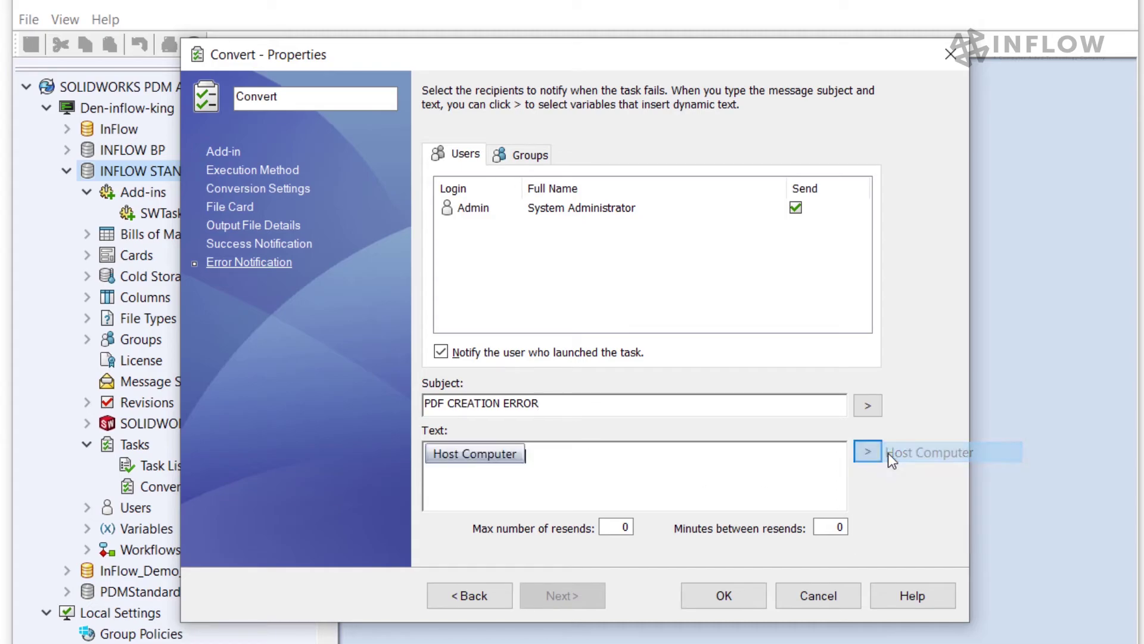
left_click(869, 452)
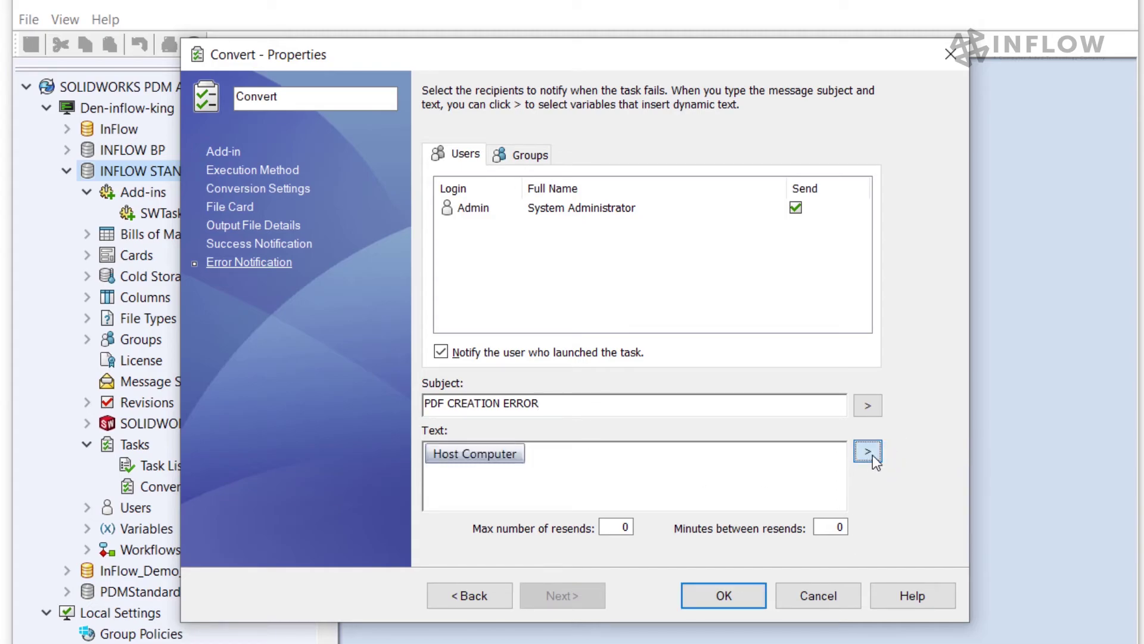
left_click(893, 477)
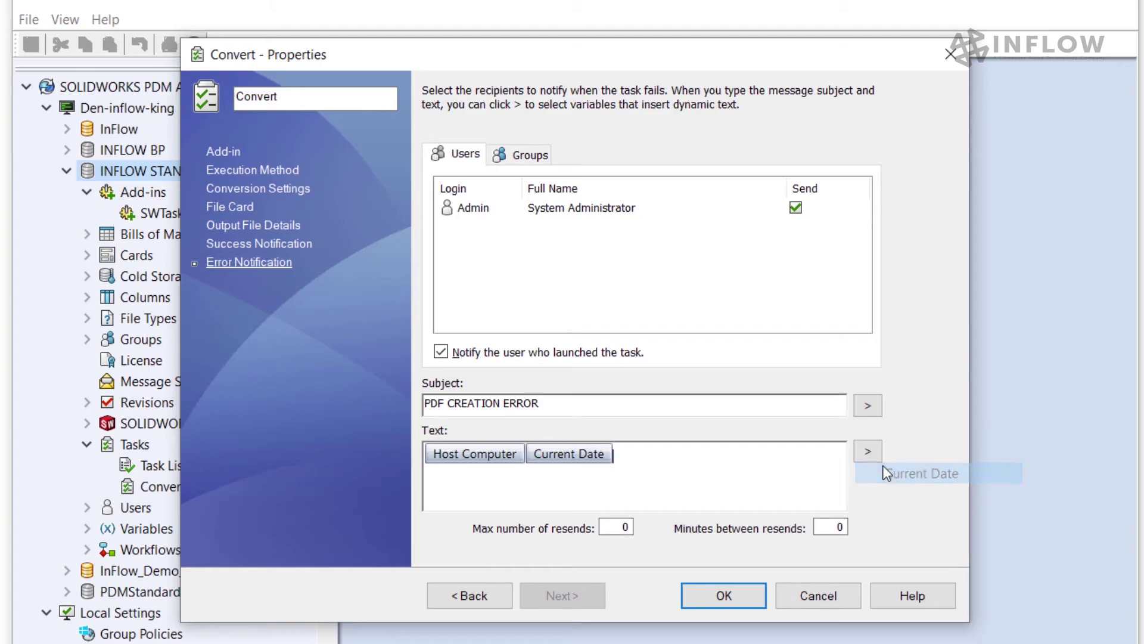
left_click(869, 453)
left_click(902, 516)
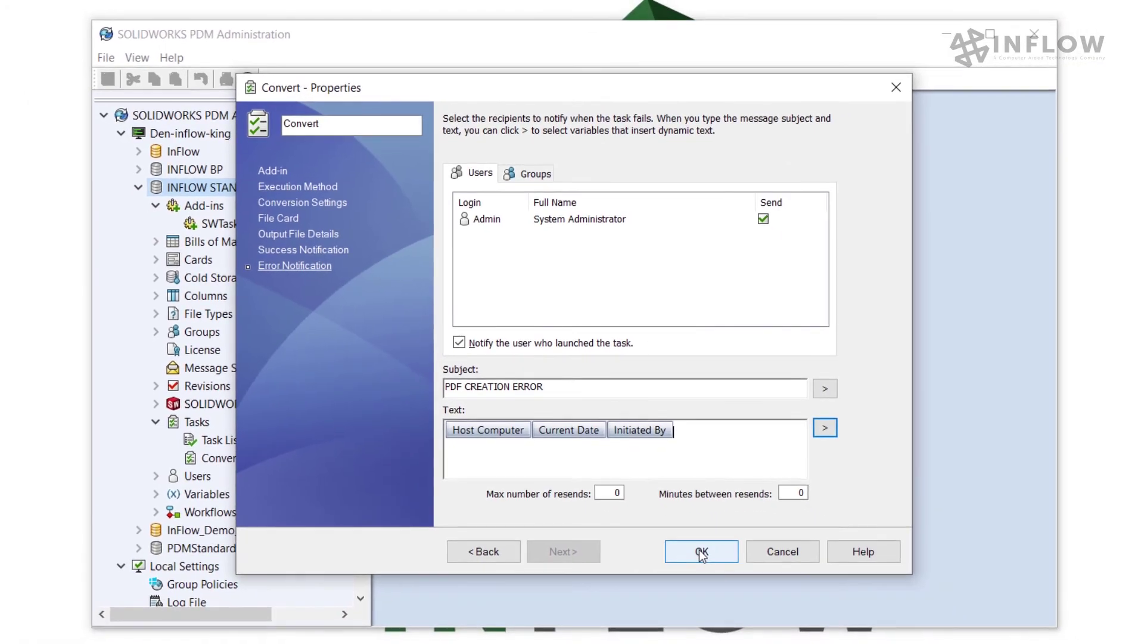
left_click(724, 596)
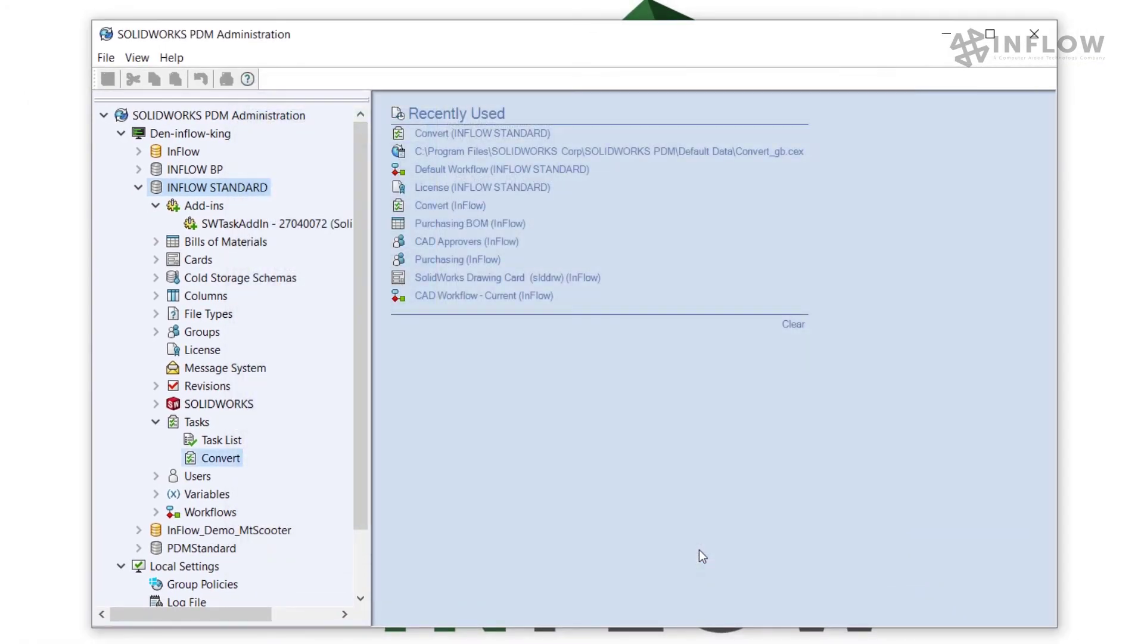
Step: Open the INFLOW STANDARD vault's Default Workflow diagram and fit it to the view
double_click(256, 530)
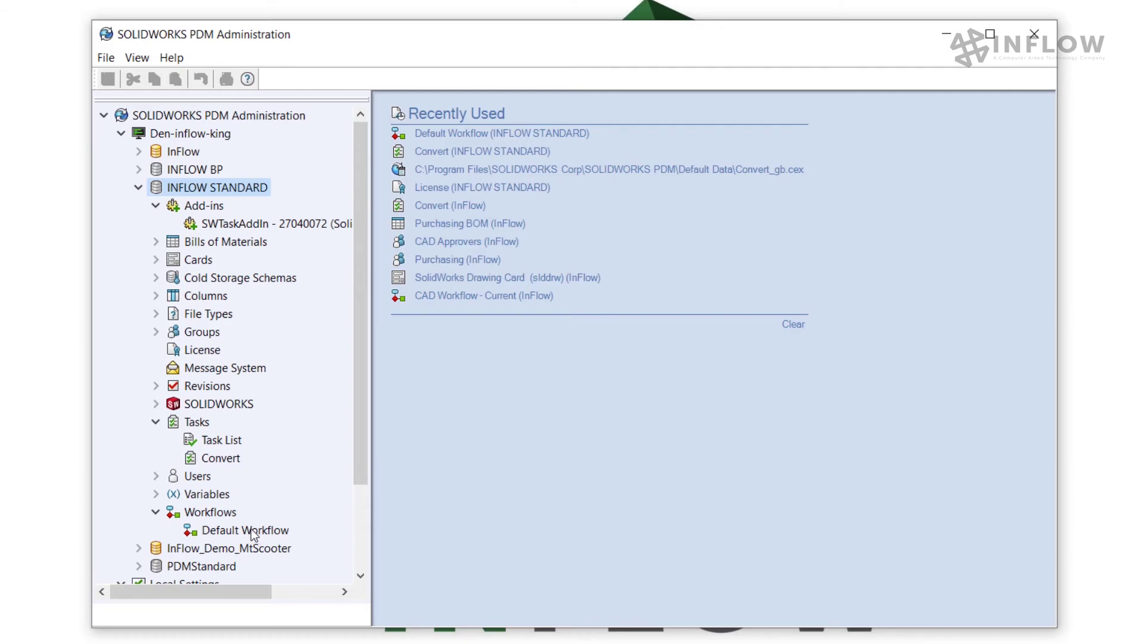
double_click(252, 529)
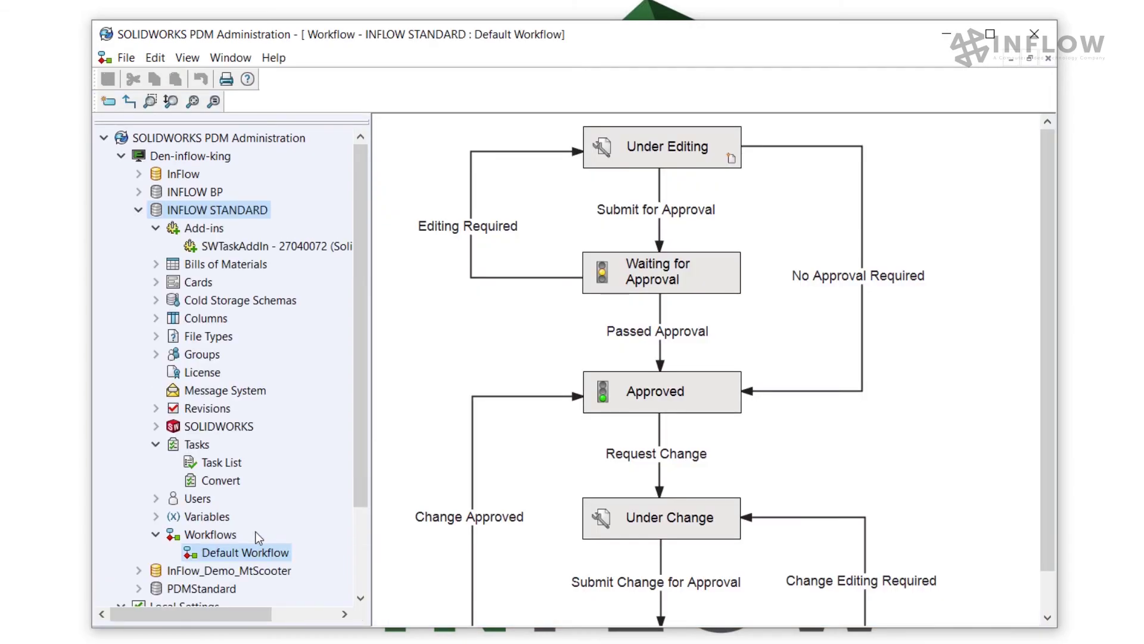
left_click(192, 102)
Step: Review the Approved state and the Change Approved, No Approval Required and Passed Approval transitions, opening Passed Approval's properties
left_click(861, 264)
left_click(608, 378)
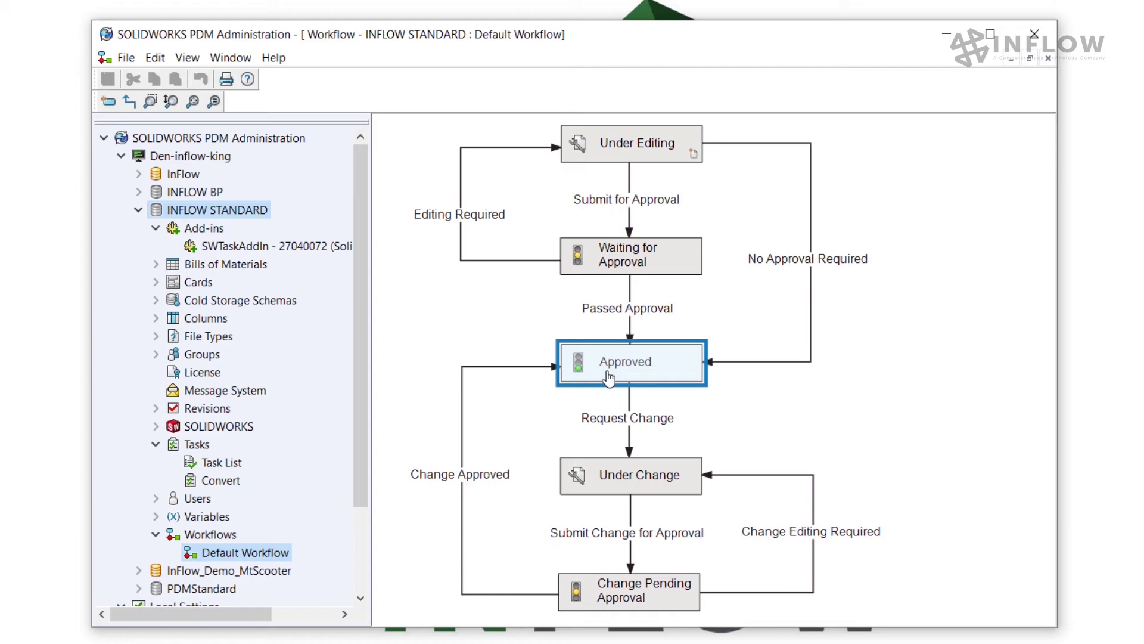
left_click(714, 410)
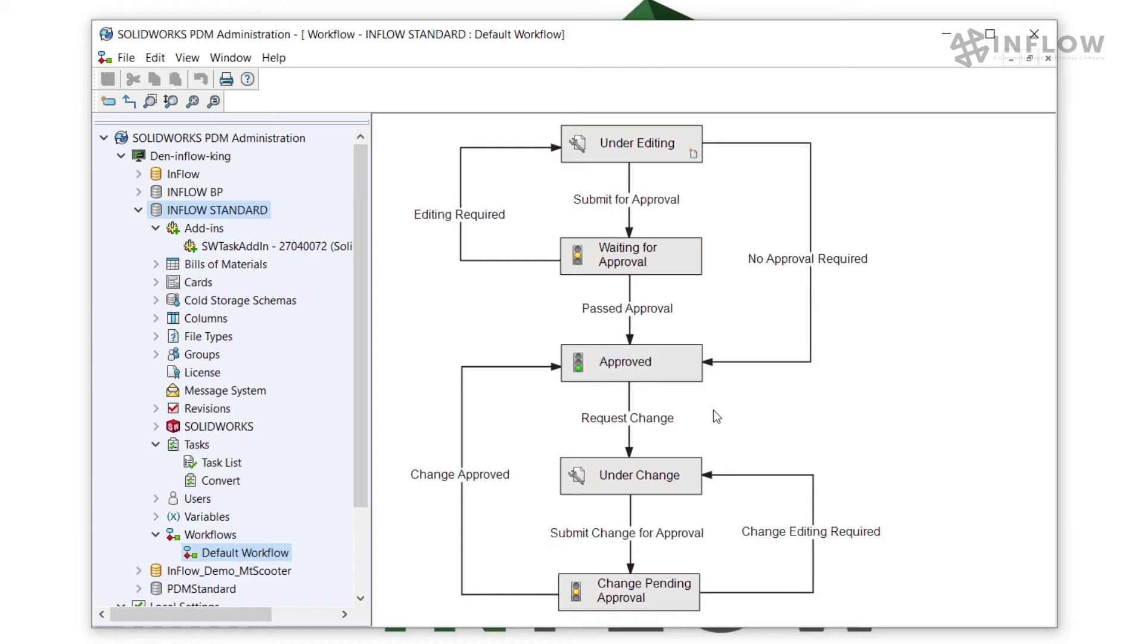
left_click(504, 477)
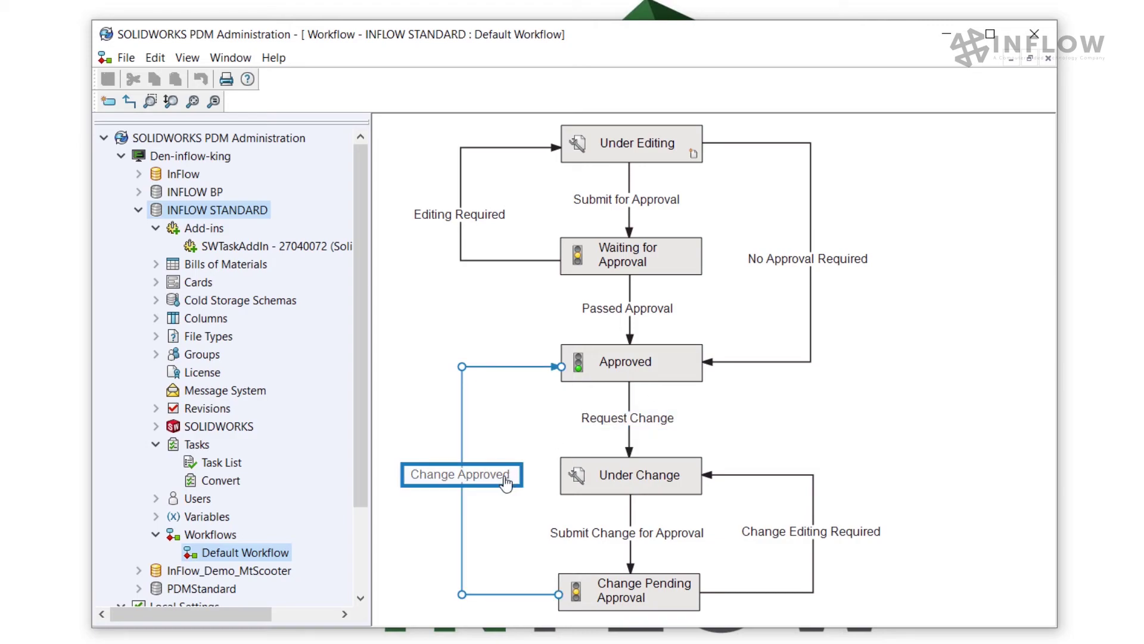
left_click(864, 355)
left_click(811, 279)
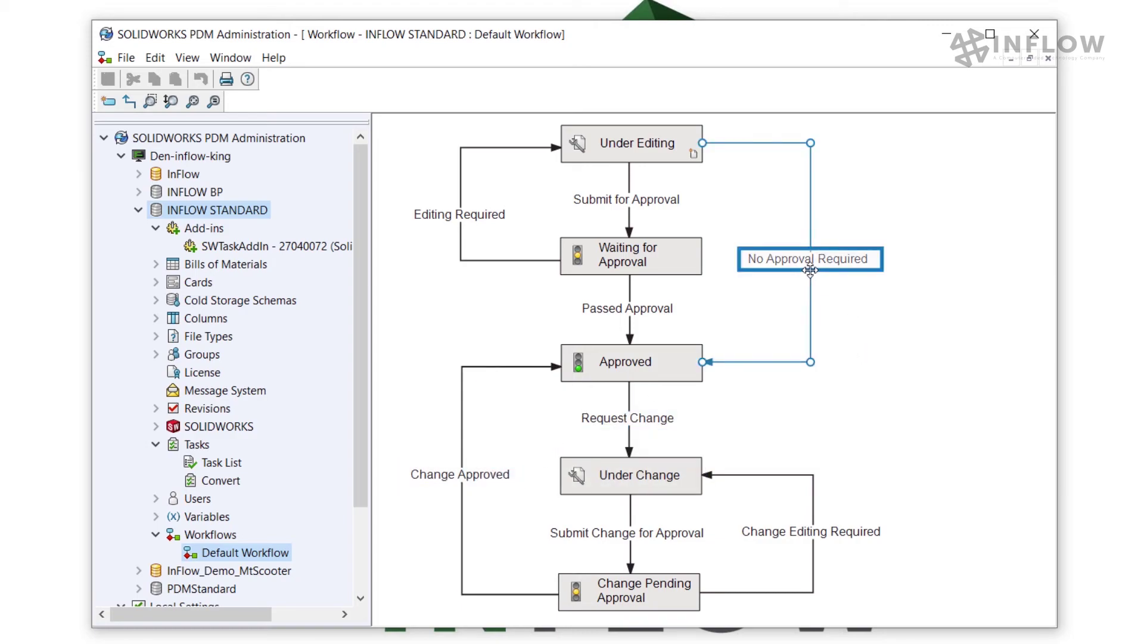
left_click(686, 341)
left_click(643, 316)
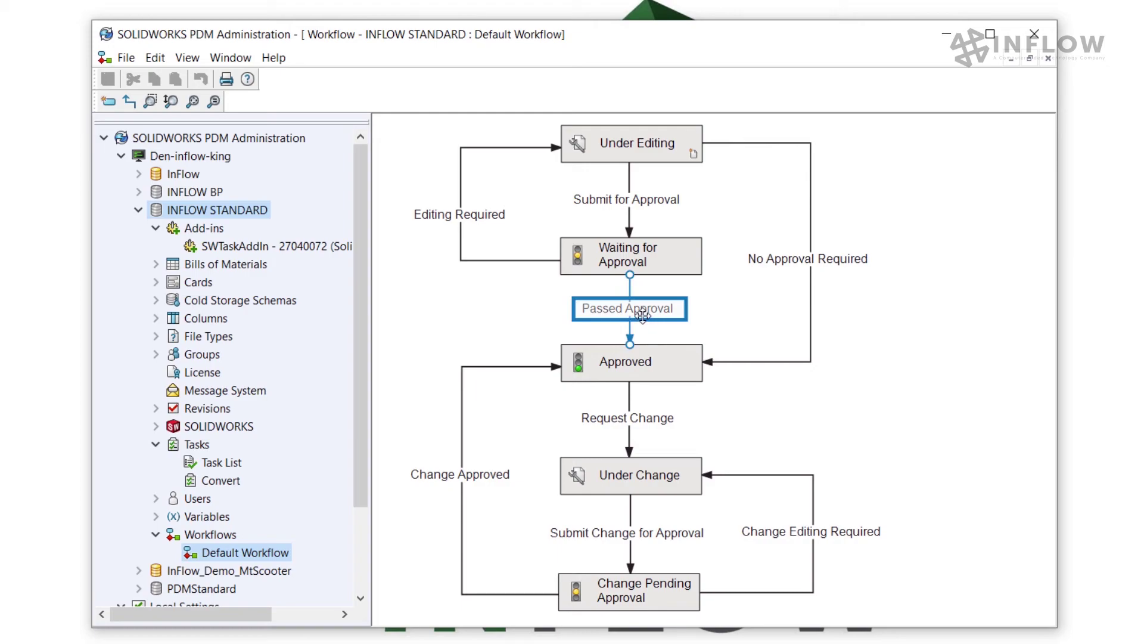
left_click(921, 394)
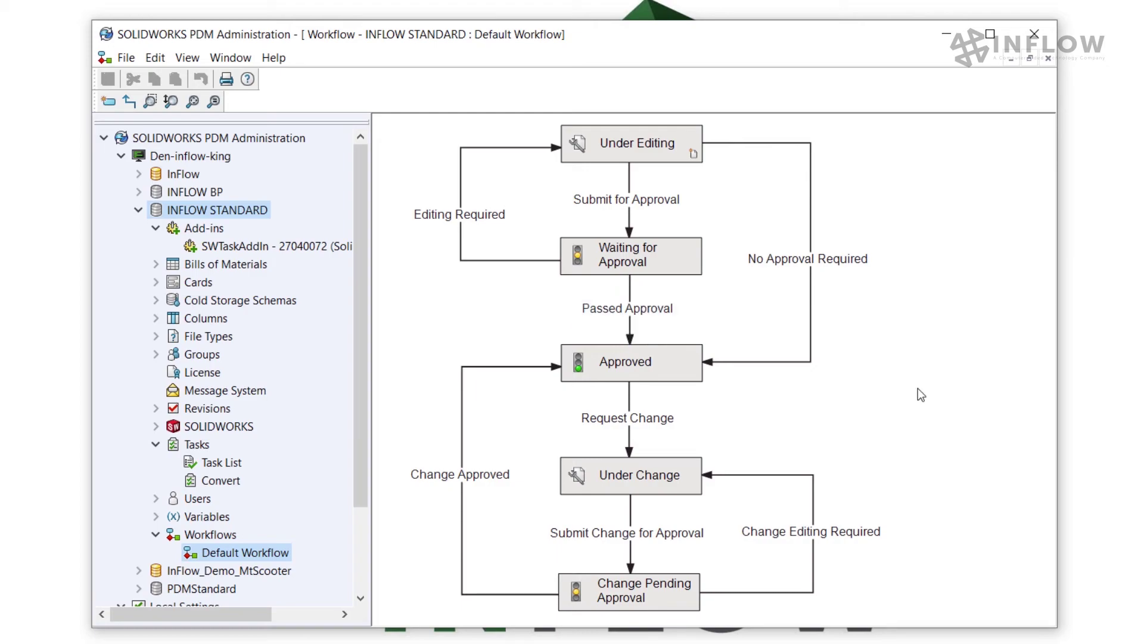
left_click(661, 308)
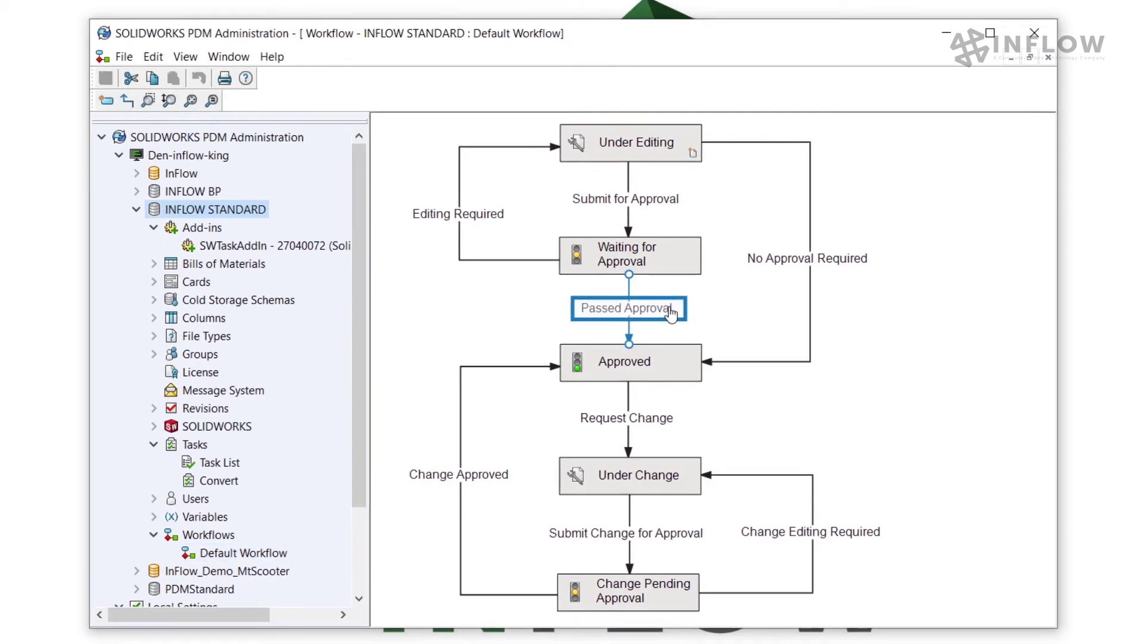
double_click(662, 308)
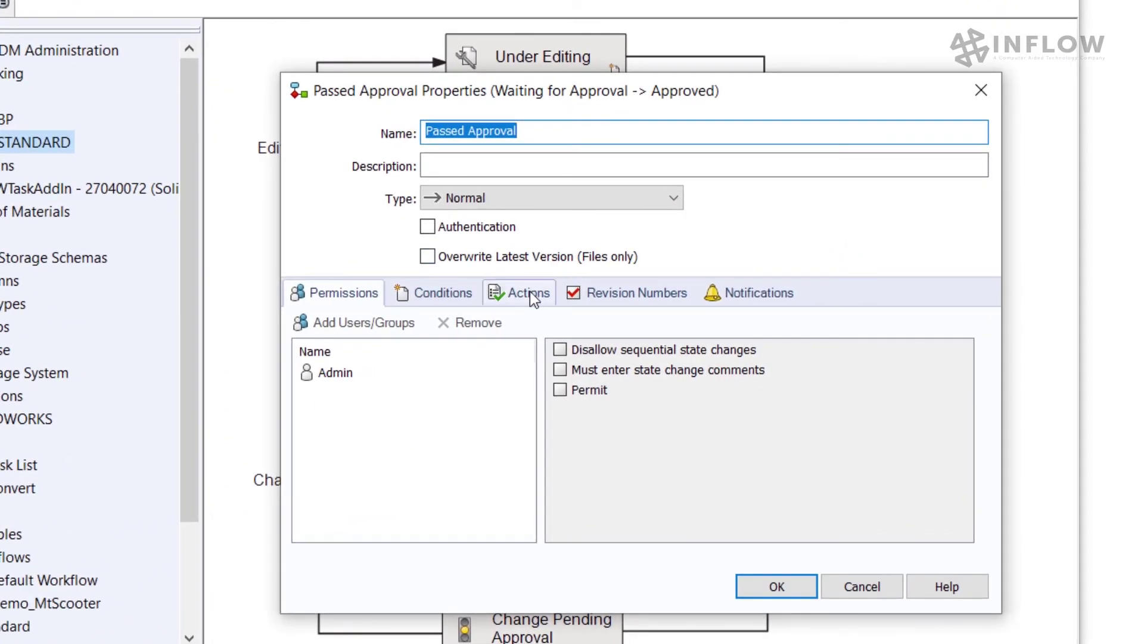
Step: Add an Execute task action described 'Create PDF' that runs the Convert task on Passed Approval
left_click(530, 292)
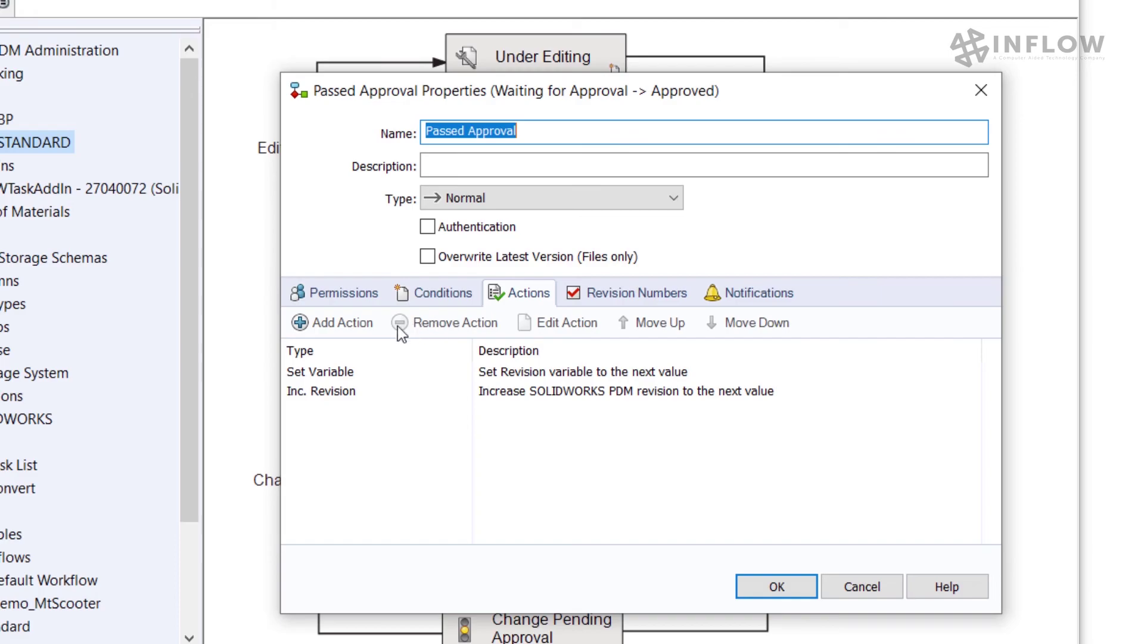
left_click(352, 326)
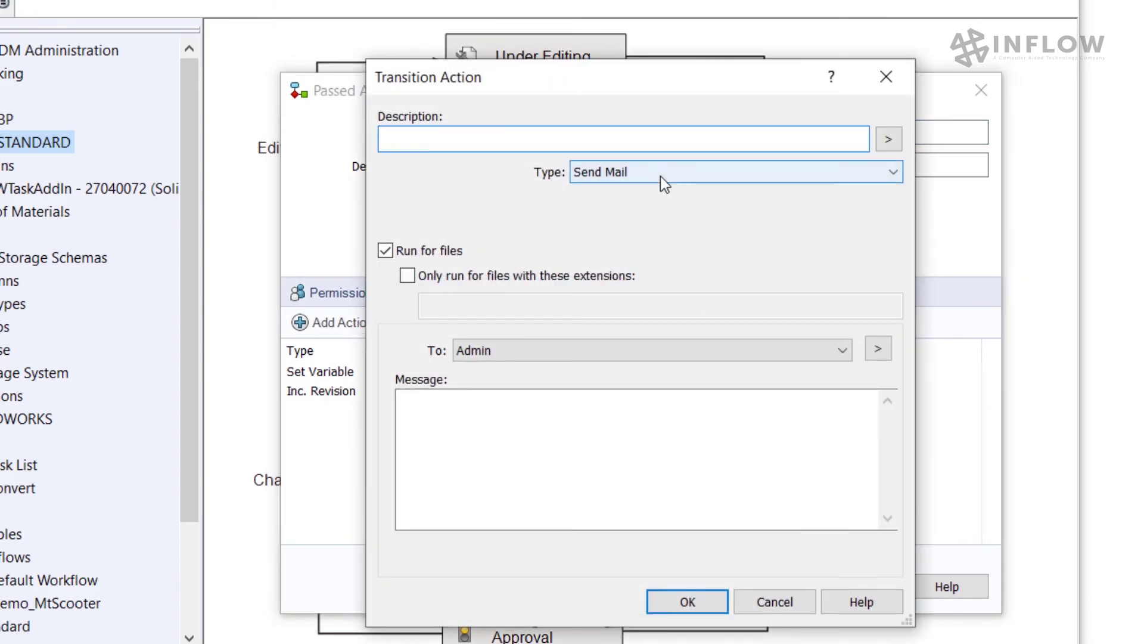
left_click(661, 173)
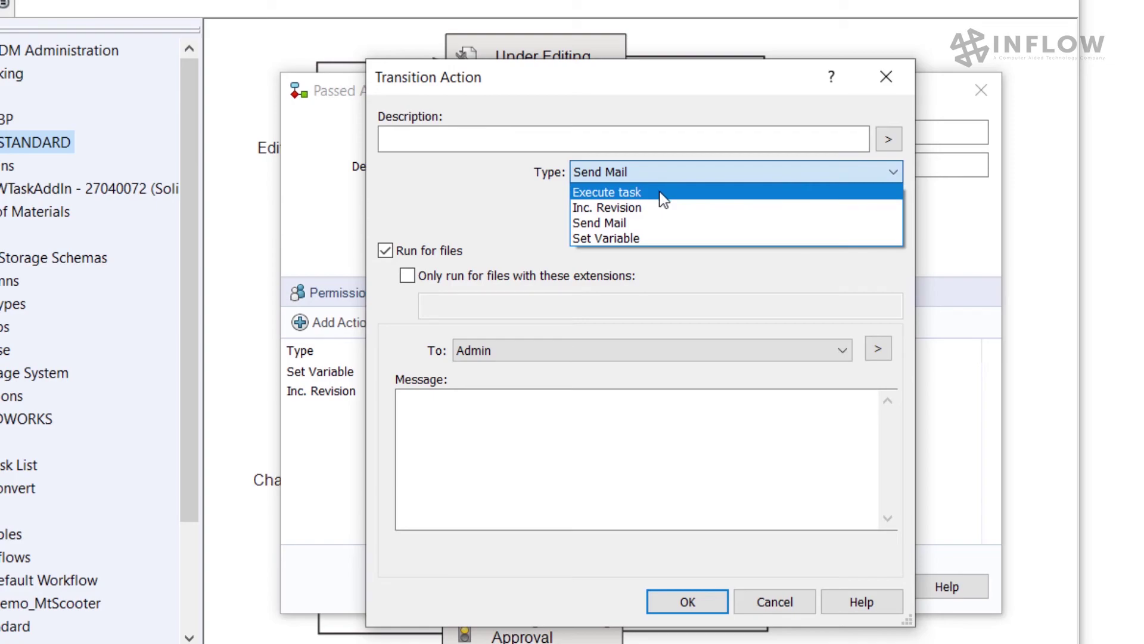
left_click(661, 193)
left_click(578, 144)
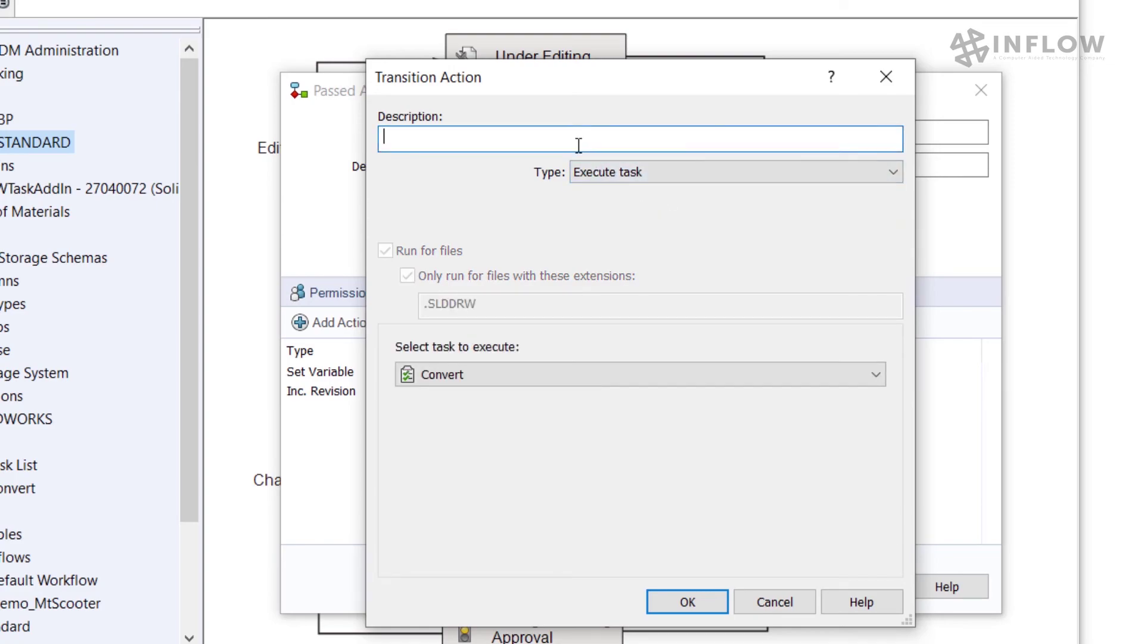
type("Create PDF")
left_click(604, 375)
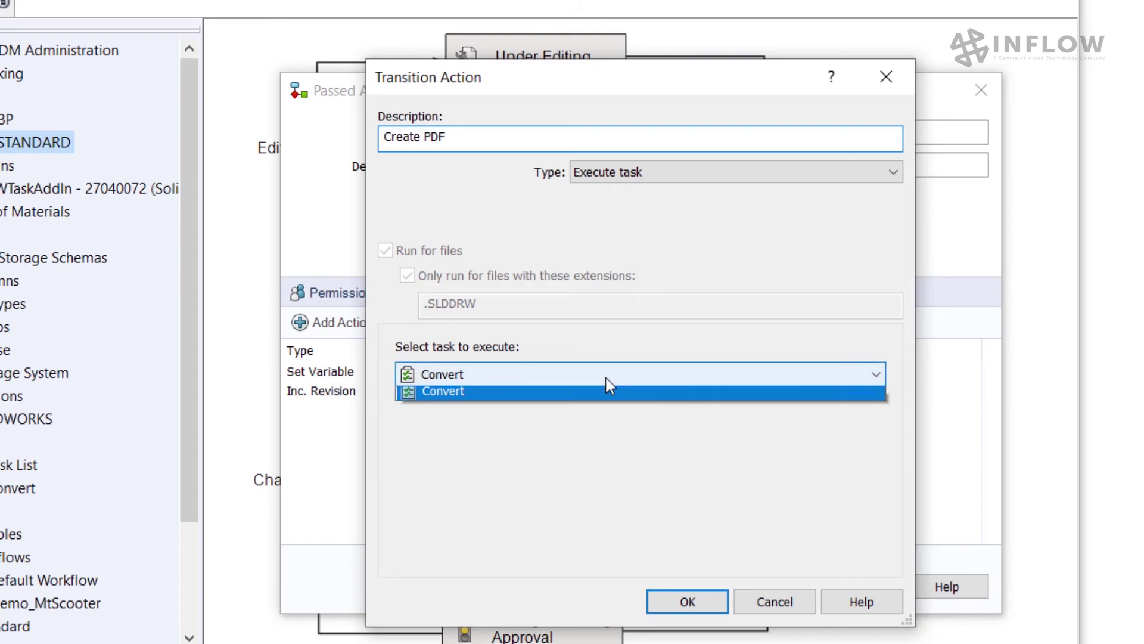
left_click(583, 463)
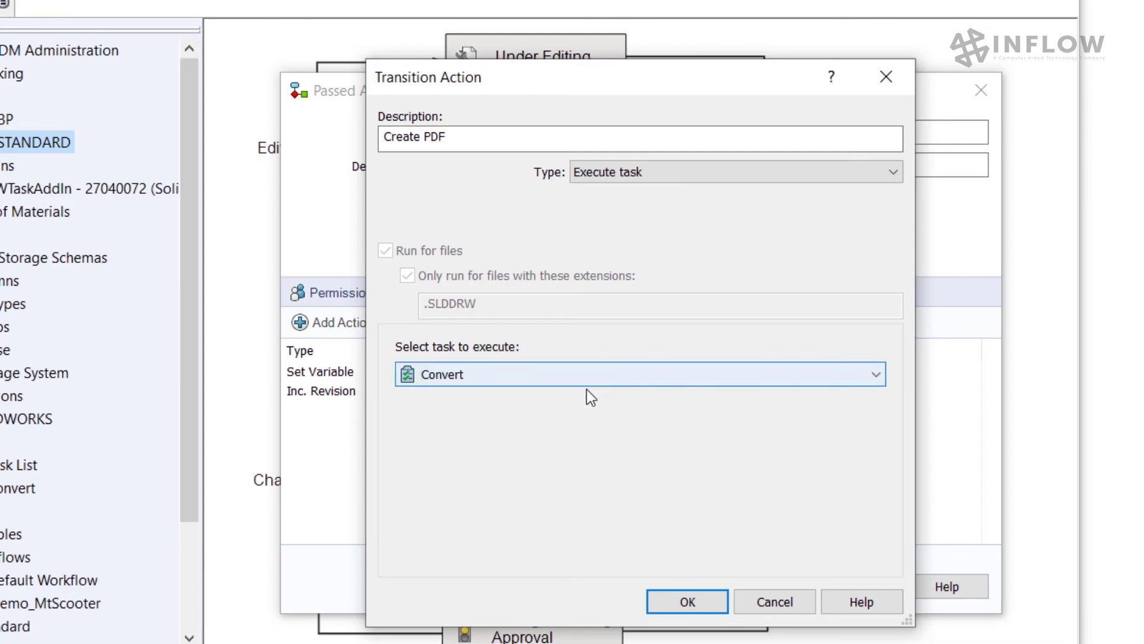
left_click(686, 601)
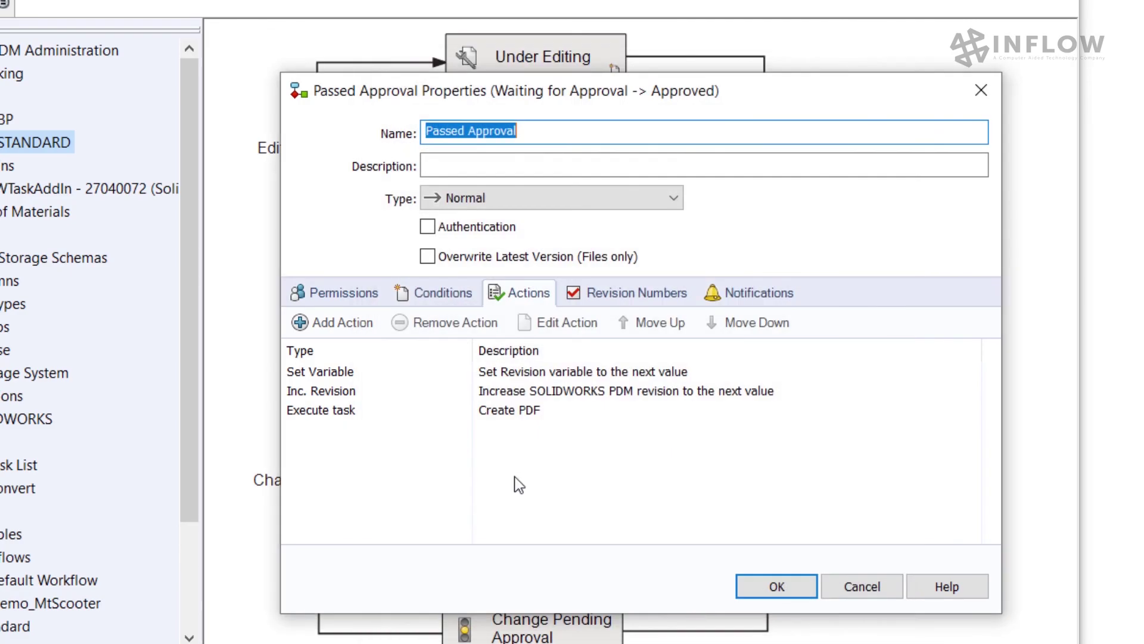
left_click(345, 412)
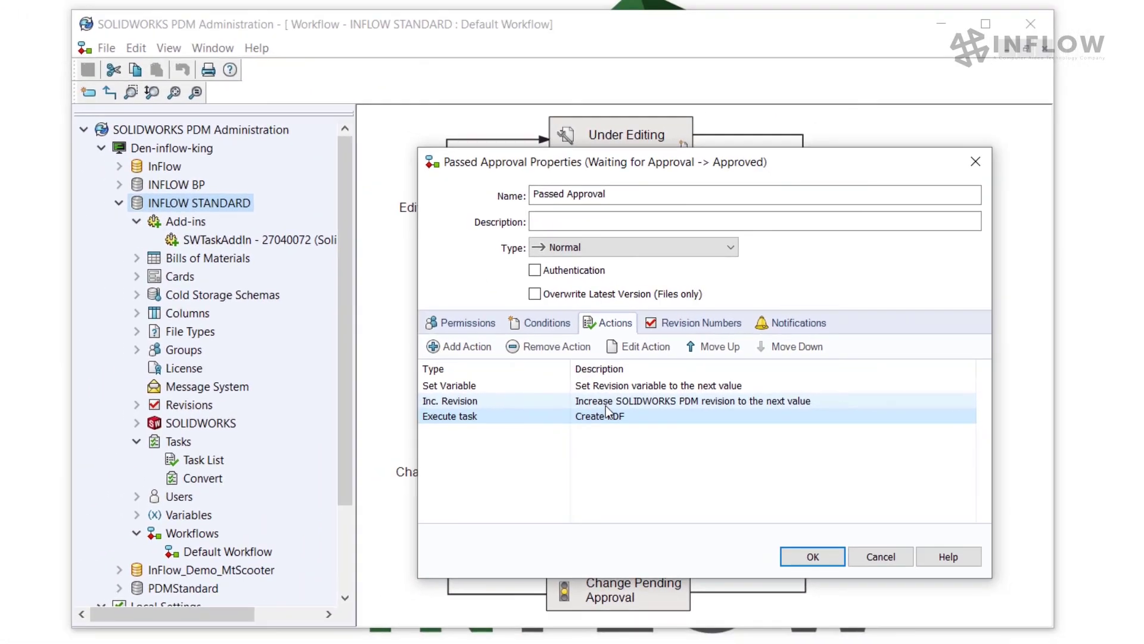
Step: Close the Passed Approval properties with the Create PDF action kept, back on the workflow diagram
key("Return")
left_click(655, 266)
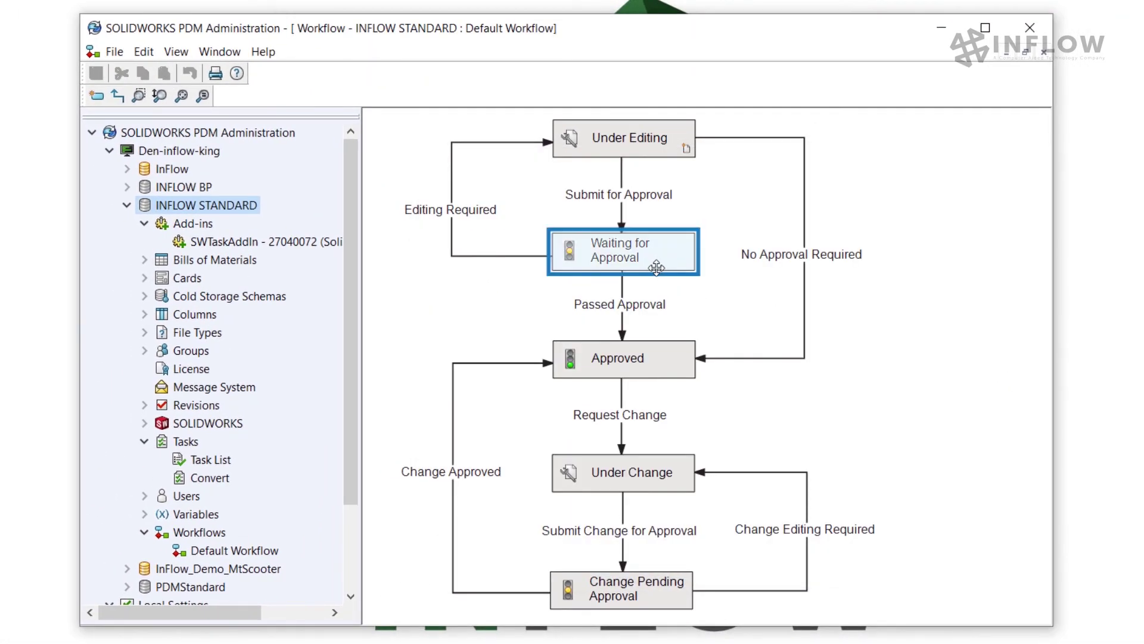